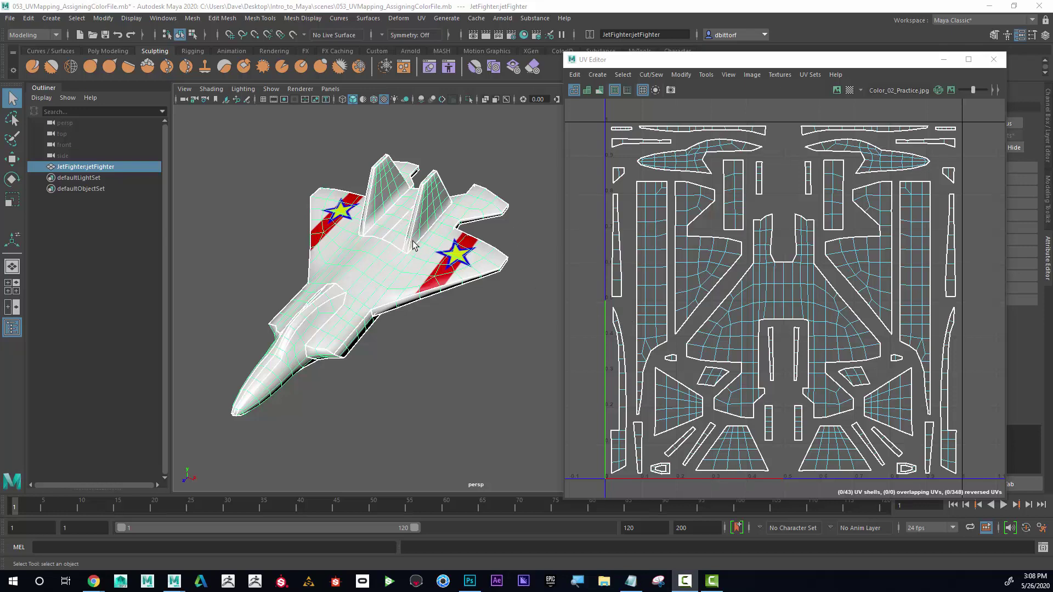
# Step: Switch the jet fighter to UV shell selection and examine which UV shells belong to its vertical tail fins
pyautogui.moveTo(352, 242); pyautogui.dragTo(535, 304)
pyautogui.scroll(-5, 534, 305)
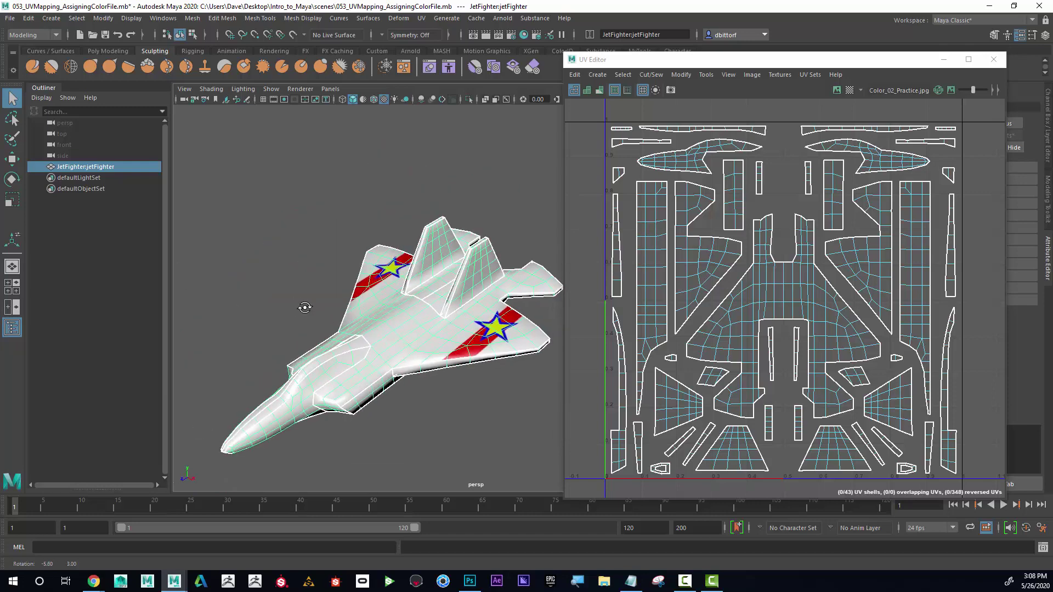
pyautogui.scroll(5, 301, 306)
pyautogui.rightClick(476, 253)
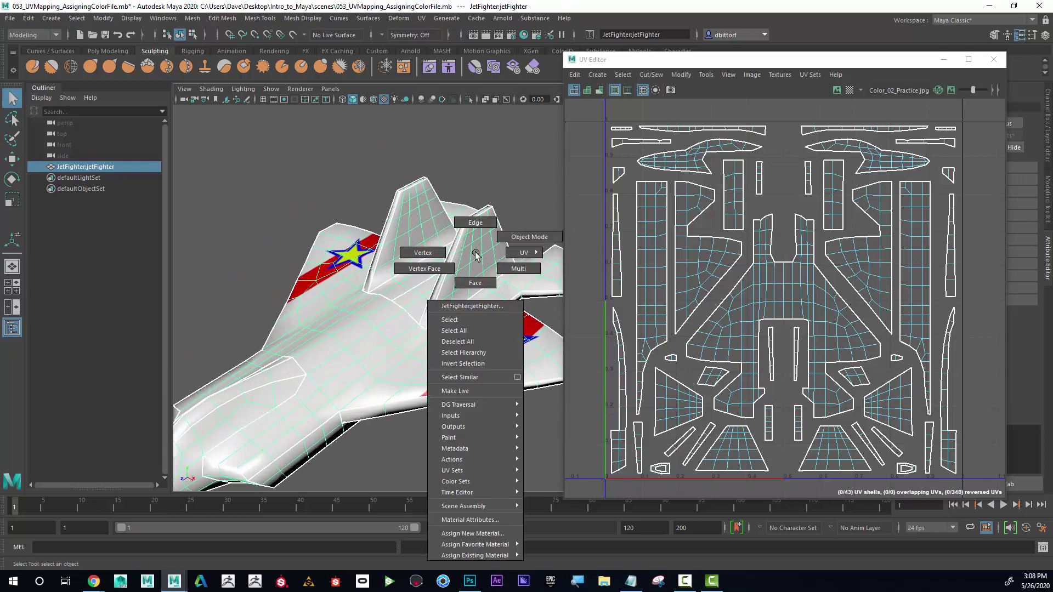
pyautogui.click(527, 284)
pyautogui.click(480, 259)
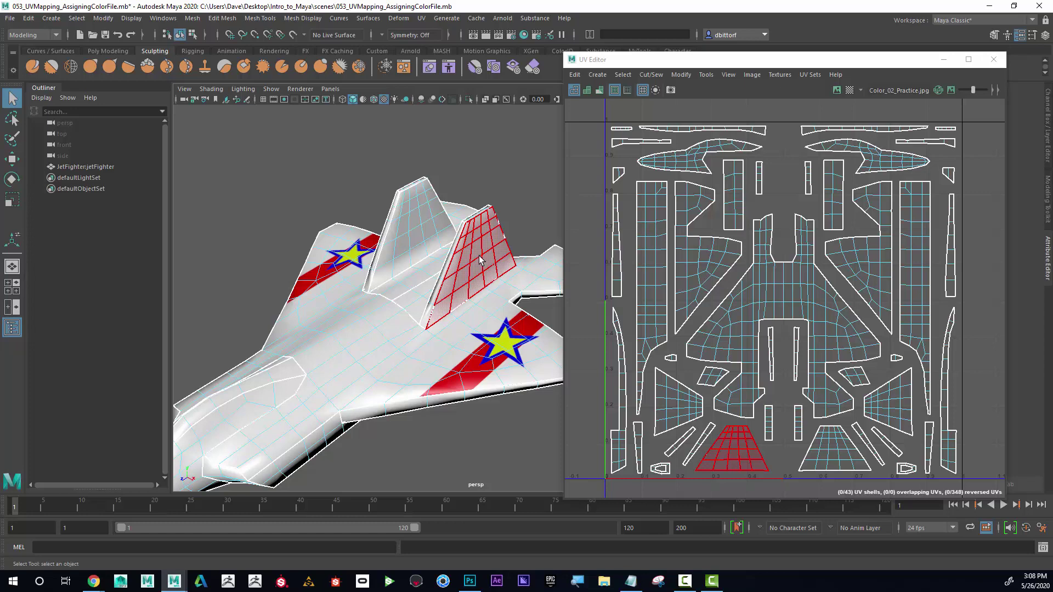
pyautogui.moveTo(433, 269); pyautogui.dragTo(444, 294)
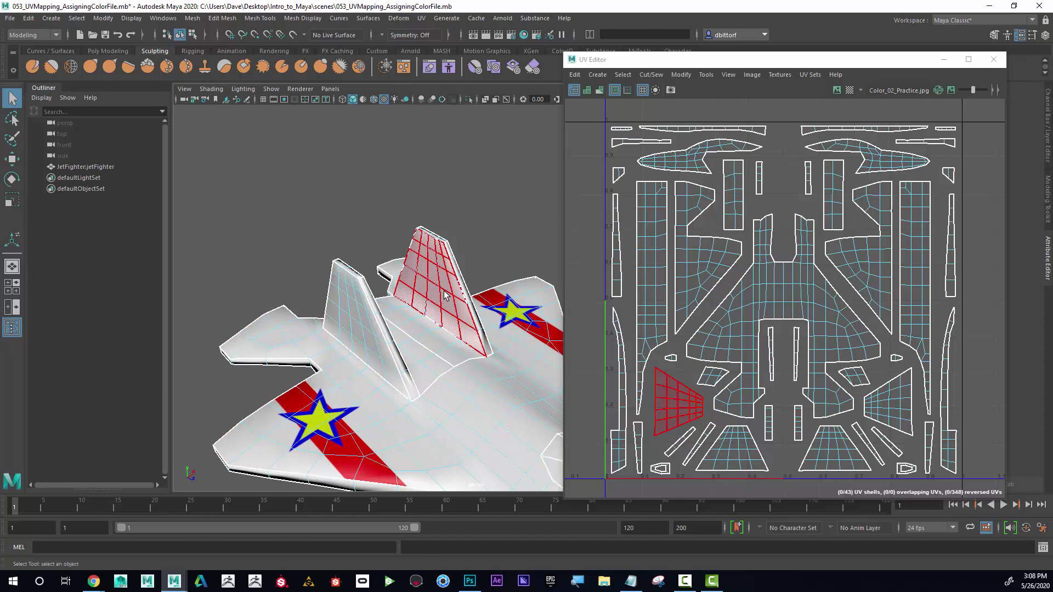
# Step: Examine how the jet's outer tail fin, upper body and wings correspond to their shells in the UV Editor
pyautogui.click(423, 19)
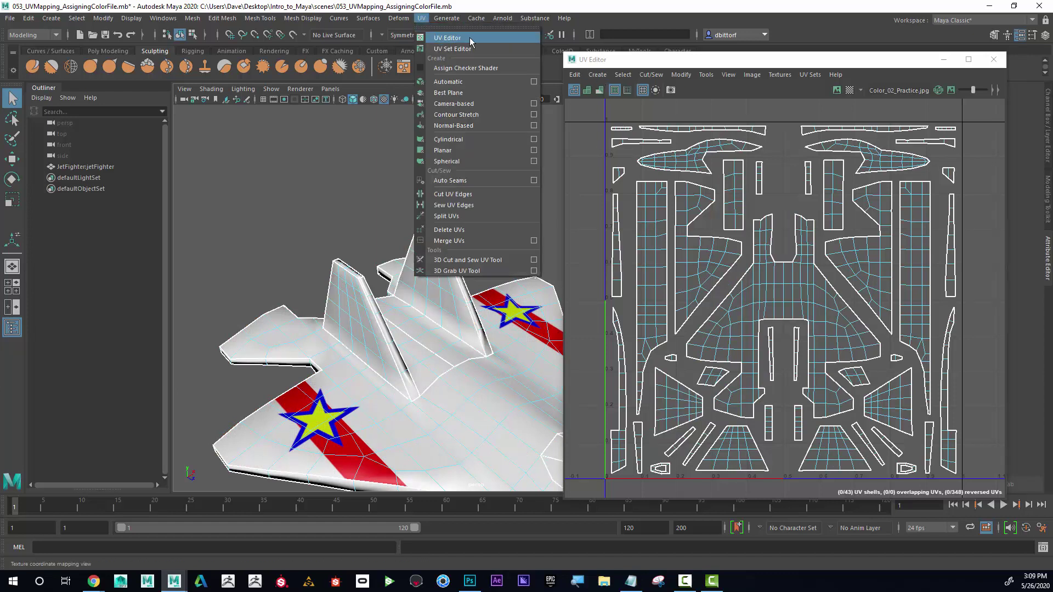
pyautogui.click(624, 61)
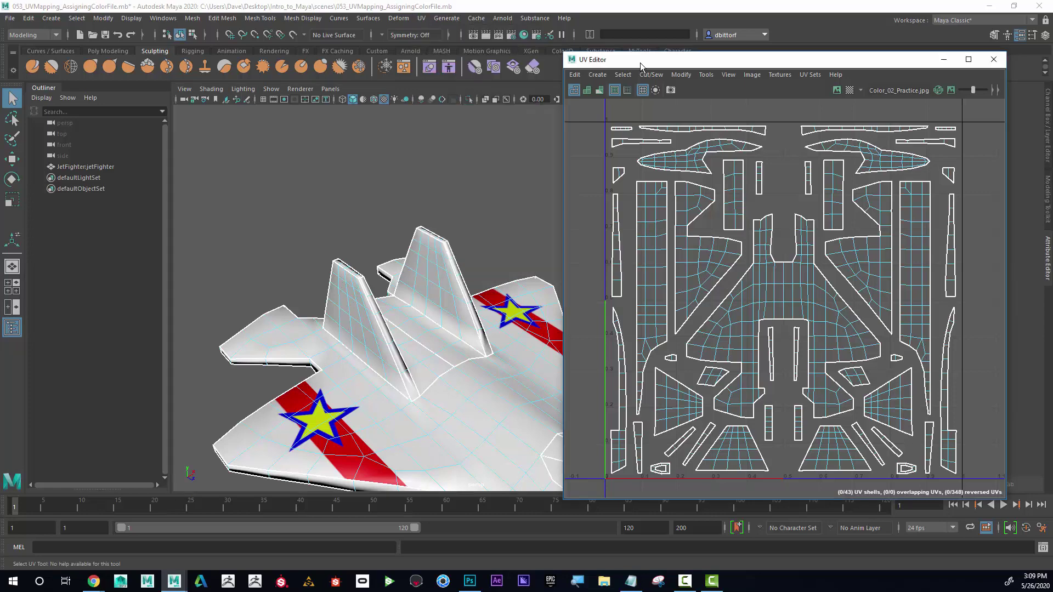
pyautogui.moveTo(491, 223); pyautogui.dragTo(491, 222)
pyautogui.scroll(-4, 491, 223)
pyautogui.scroll(4, 492, 222)
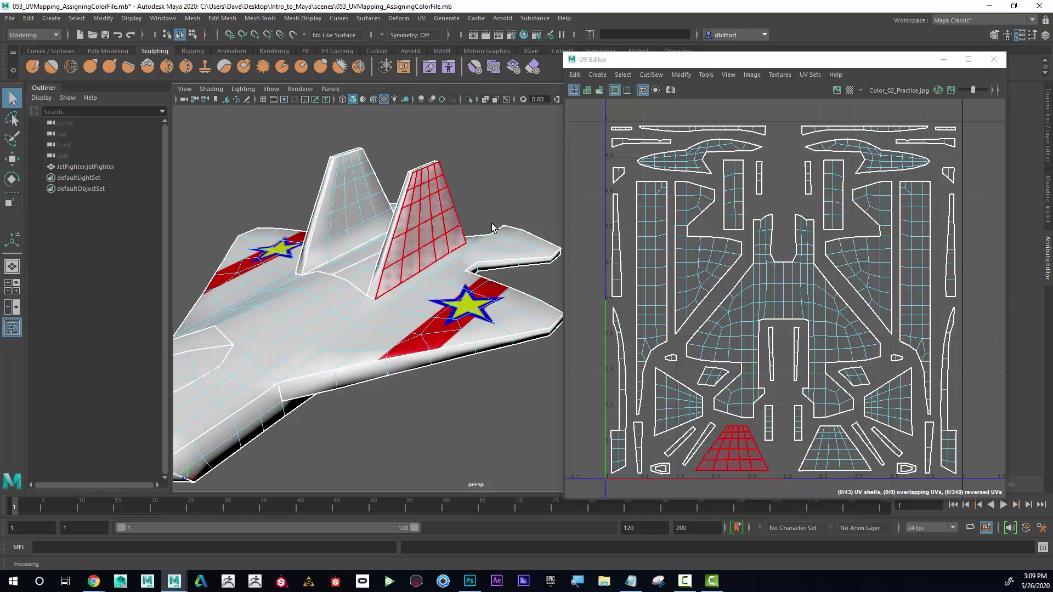
pyautogui.moveTo(492, 227); pyautogui.dragTo(491, 223)
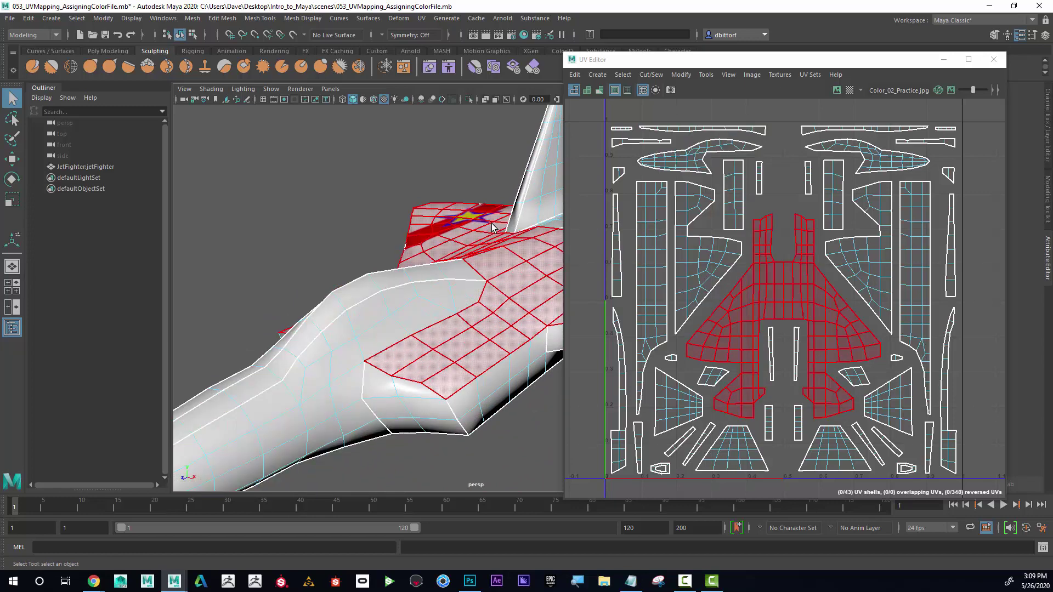
pyautogui.scroll(5, 708, 132)
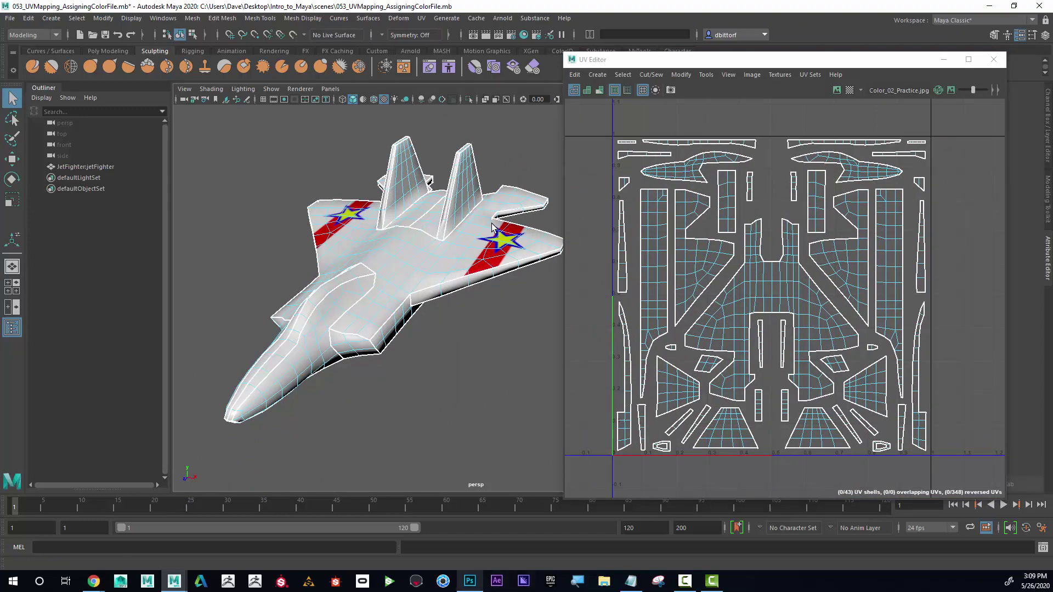
# Step: Switch to Photoshop and add a new layer directly above Layer 1 in the 4096_UVMap.jpg document
pyautogui.click(470, 580)
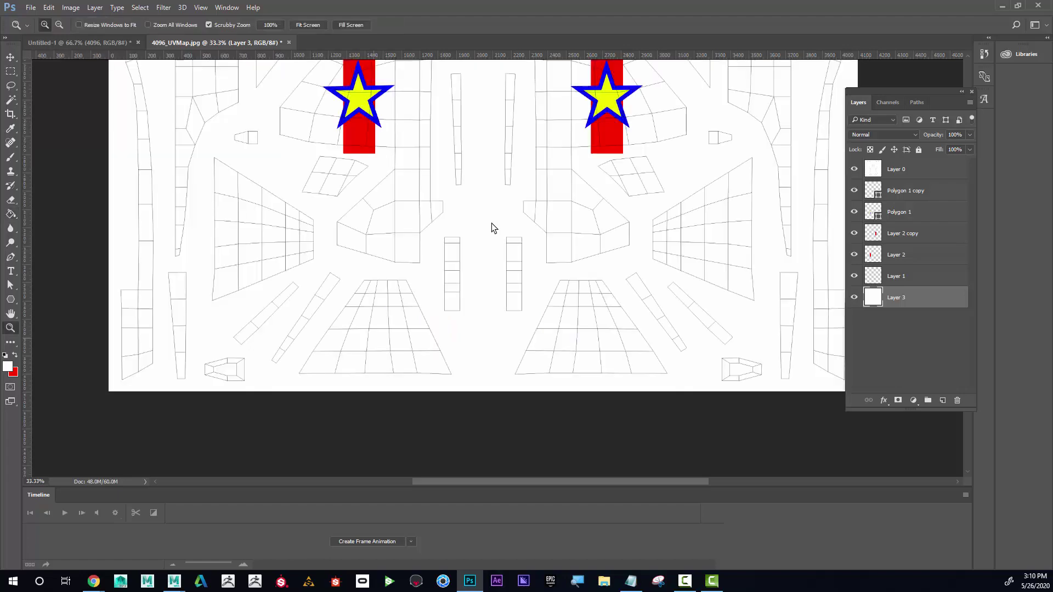
pyautogui.hotkey('ctrl', '+')
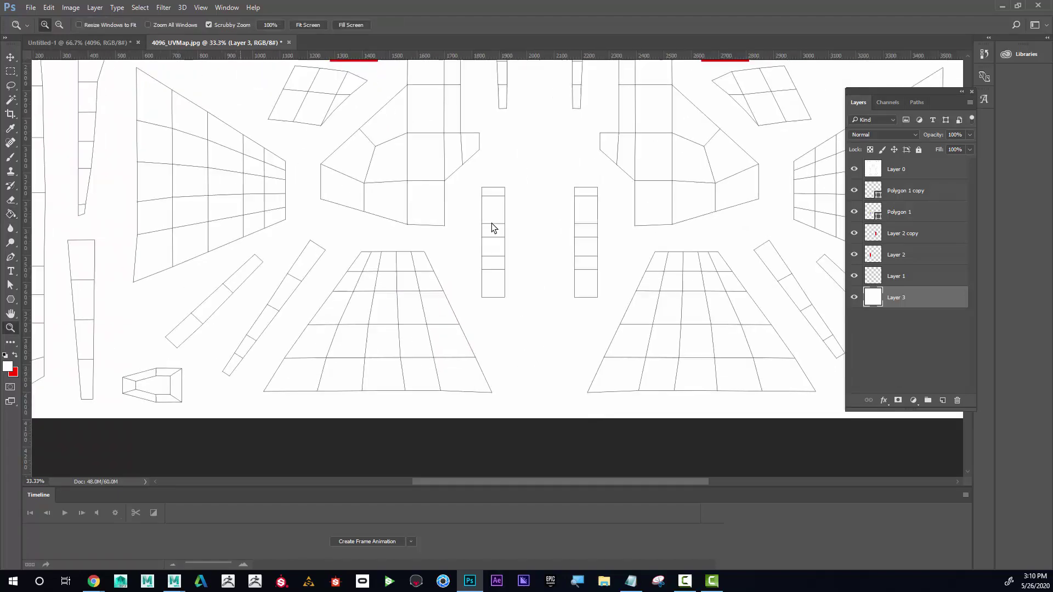
pyautogui.hotkey('alt', ']')
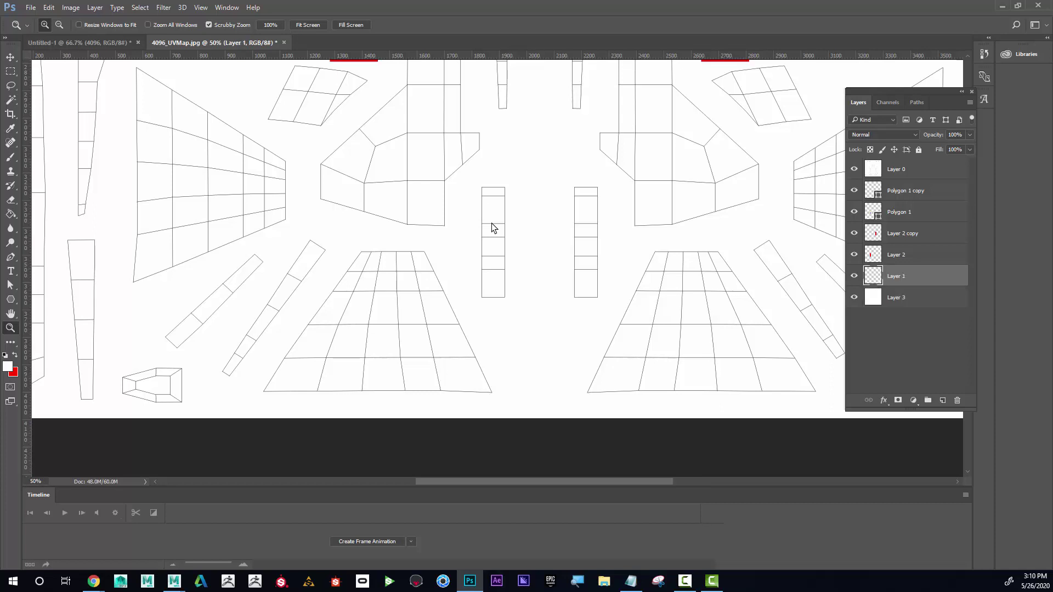
pyautogui.hotkey('ctrl', 'shift', 'alt', 'n')
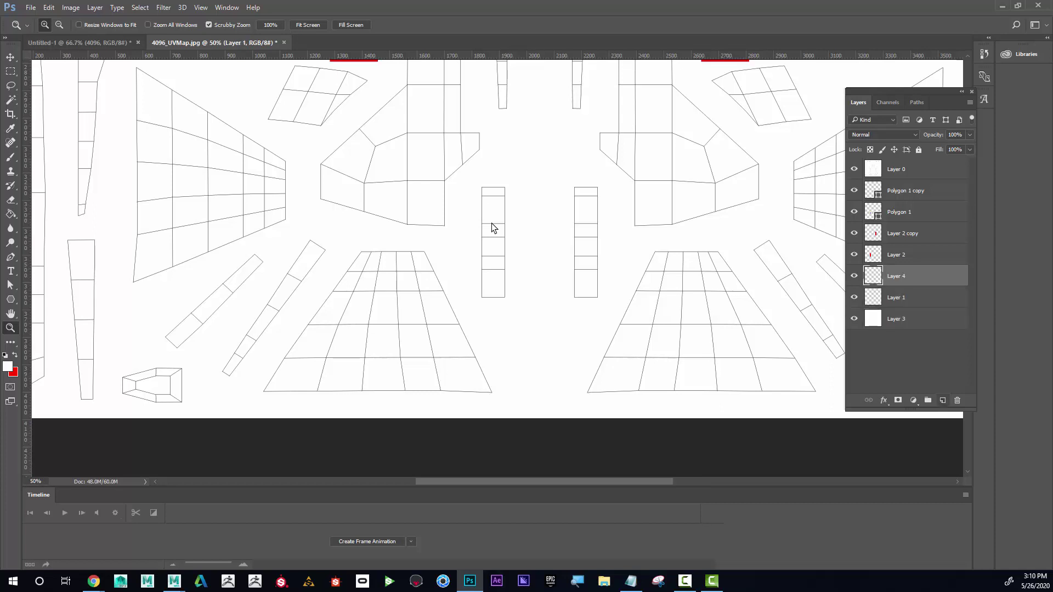
# Step: Draw a white five-pointed star about 208 by 198 px on the left lower tail fin shell, with an 8.92 px blue stroke
pyautogui.press('u')
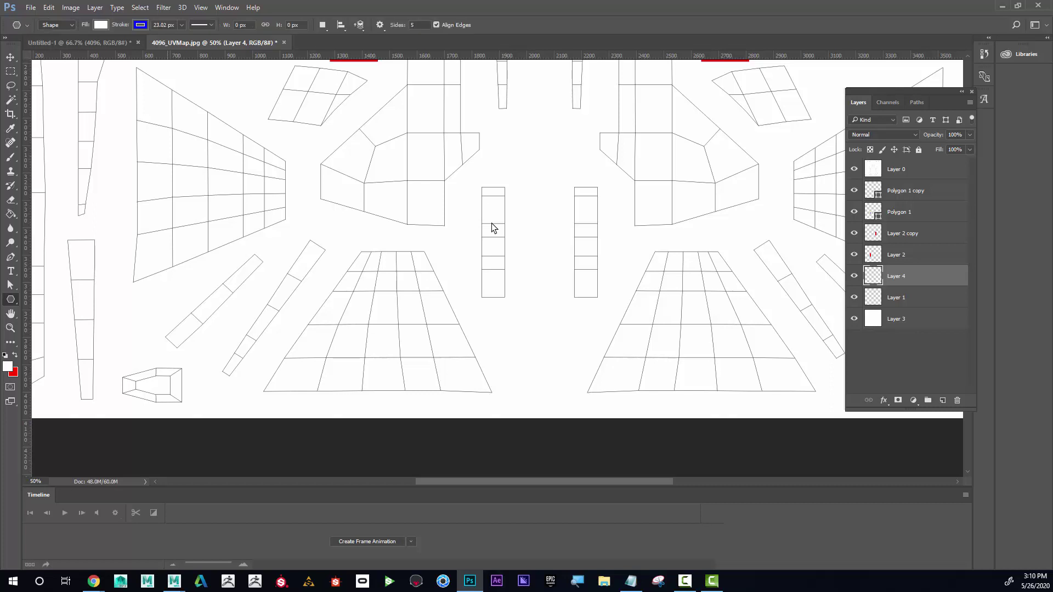
pyautogui.moveTo(383, 316); pyautogui.dragTo(411, 320)
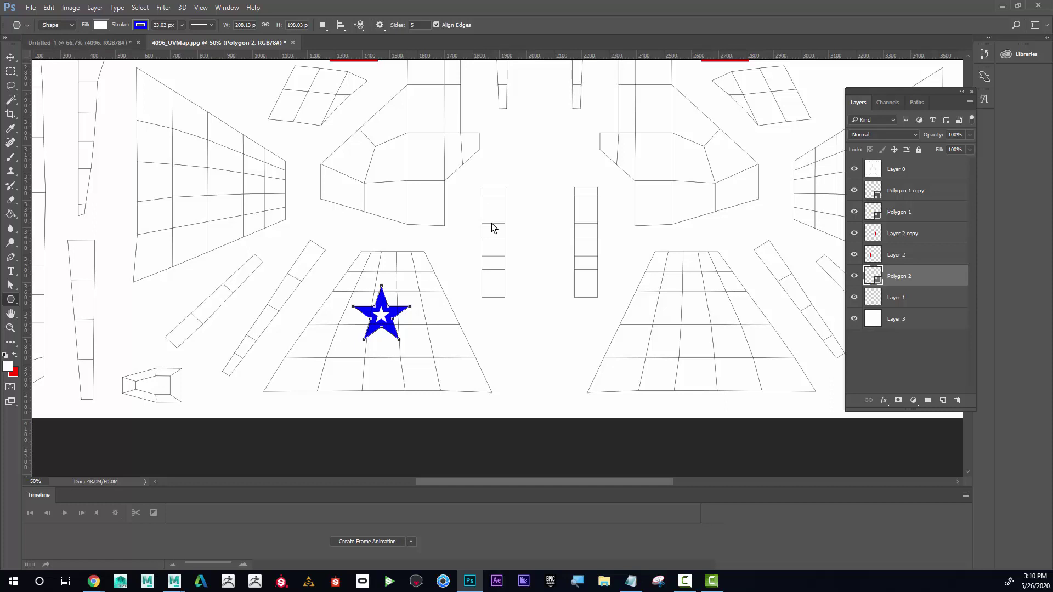
pyautogui.click(181, 25)
pyautogui.moveTo(180, 38); pyautogui.dragTo(169, 38)
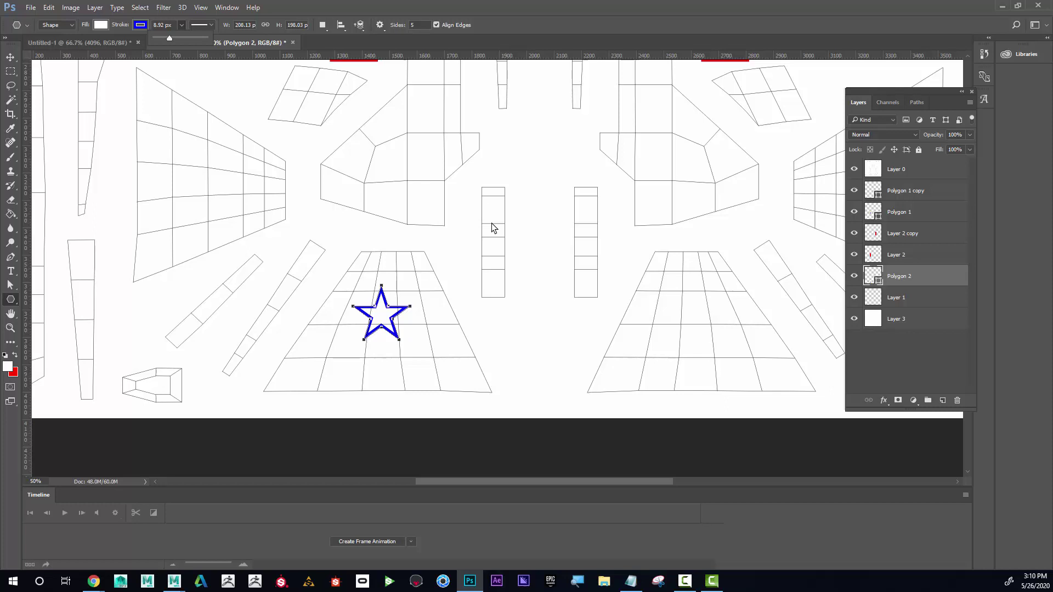
# Step: Move the outlined star slightly to centre it on the left lower tail fin shell
pyautogui.press('v')
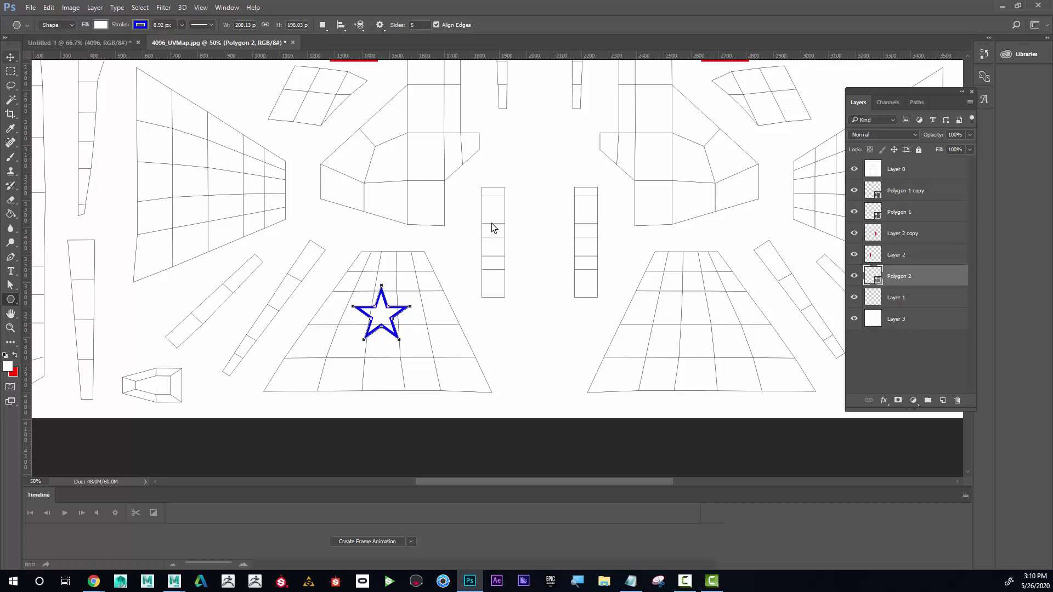
pyautogui.moveTo(373, 314); pyautogui.dragTo(375, 320)
pyautogui.scroll(5, 491, 224)
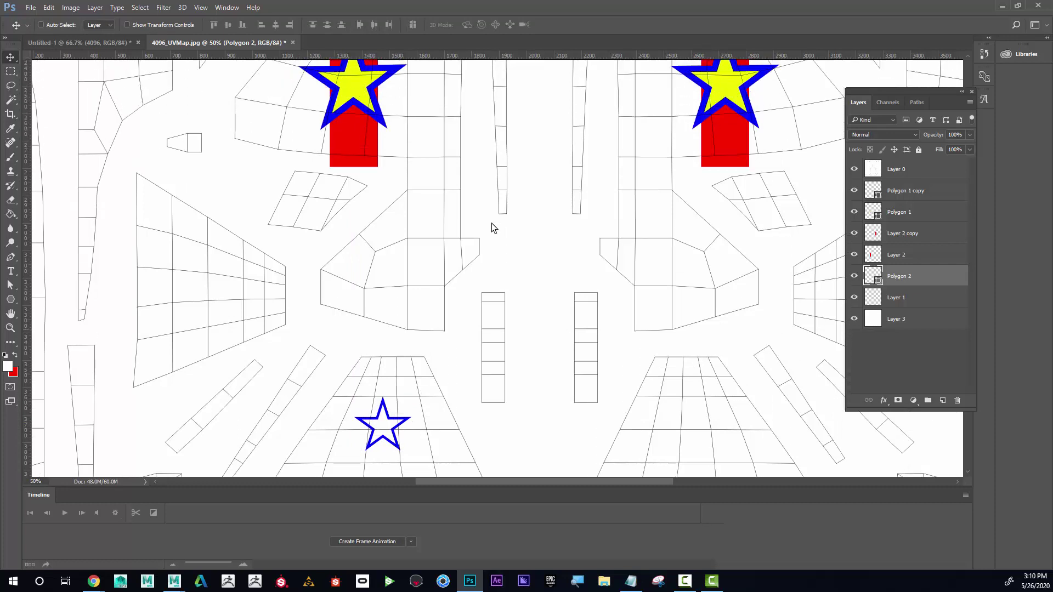
pyautogui.scroll(-2, 491, 222)
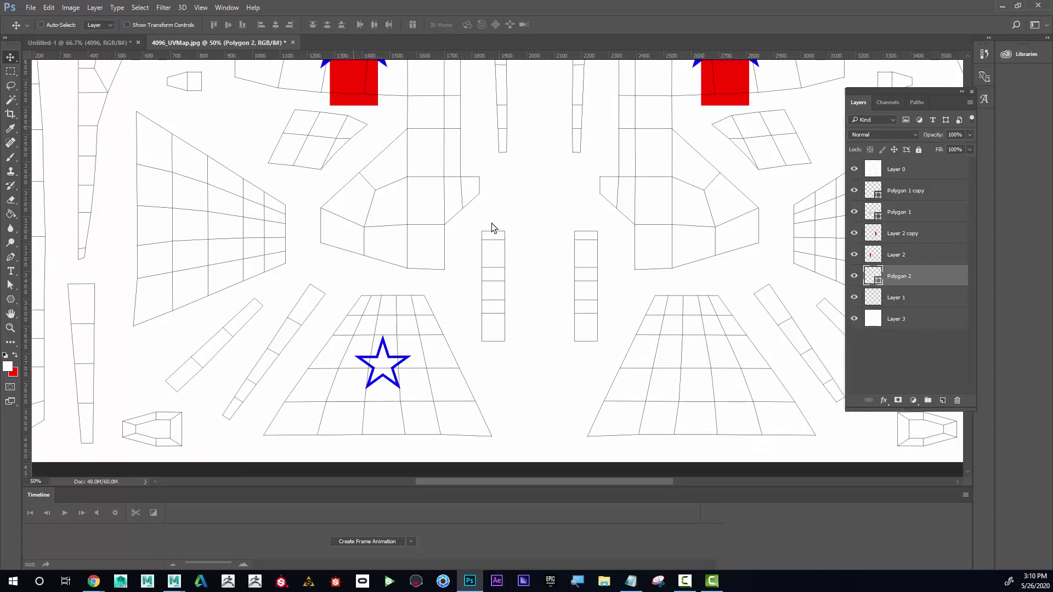
pyautogui.scroll(1, 492, 222)
pyautogui.scroll(1, 492, 222)
pyautogui.scroll(-2, 492, 222)
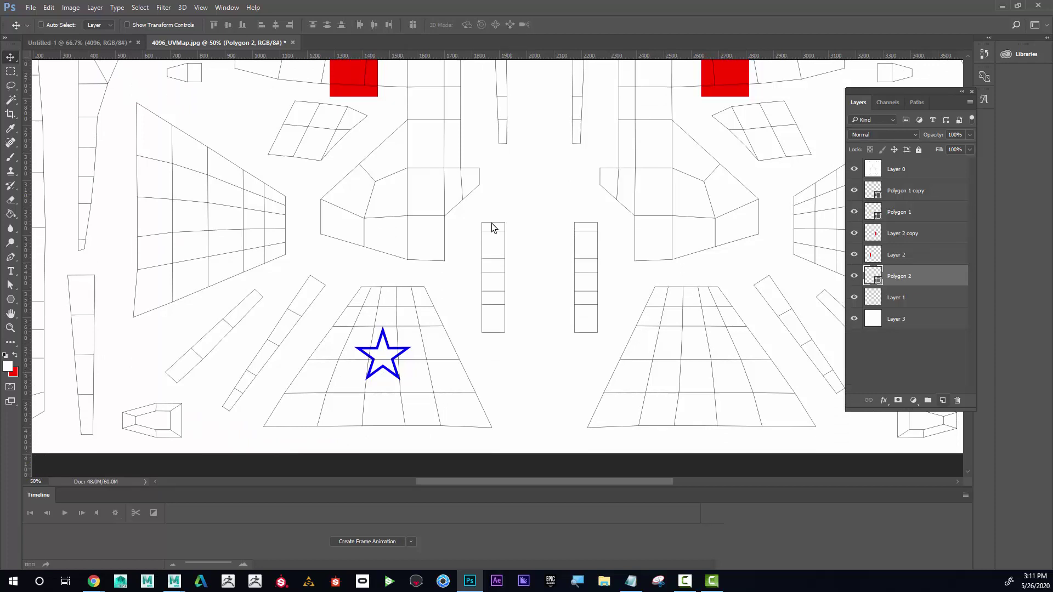
# Step: On a new layer beneath the star, draw a 264 px circle around it with yellow fill and a 23.02 px red stroke
pyautogui.hotkey('ctrl', 'shift', 'alt', 'n')
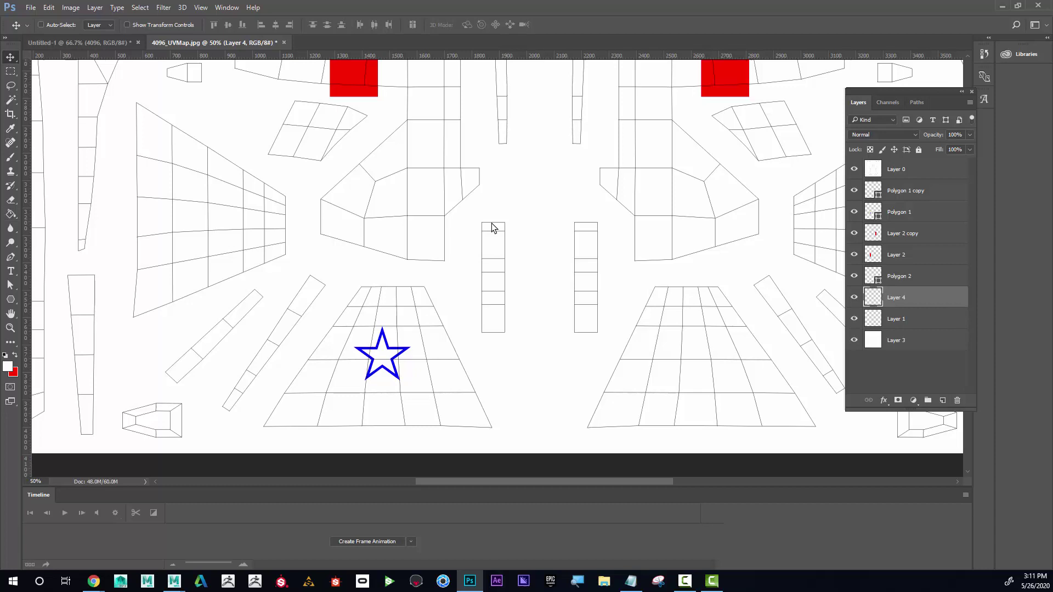
pyautogui.press('u')
pyautogui.rightClick(10, 299)
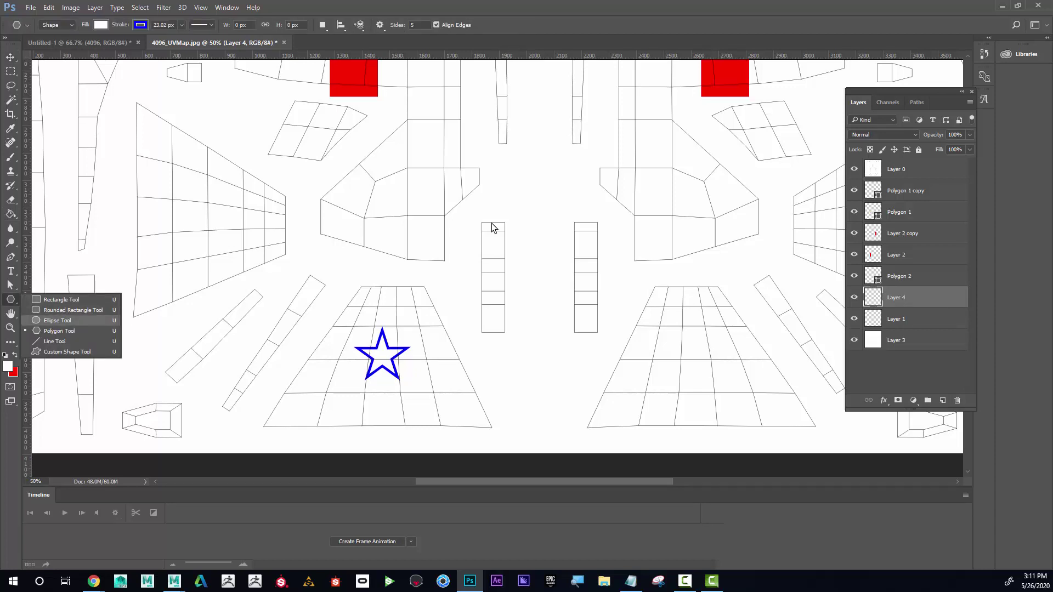
pyautogui.click(57, 320)
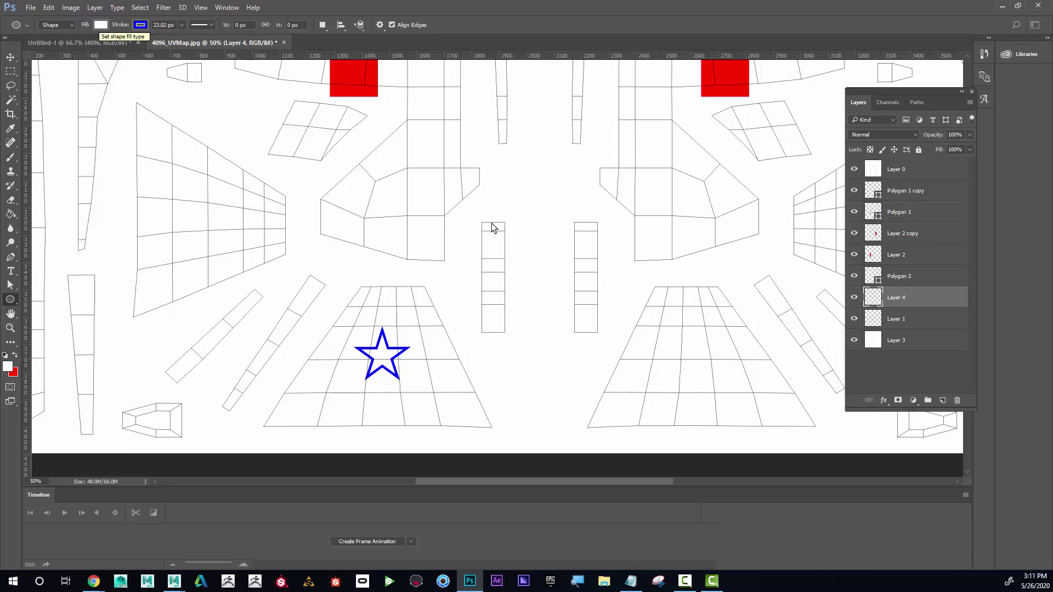
pyautogui.click(101, 25)
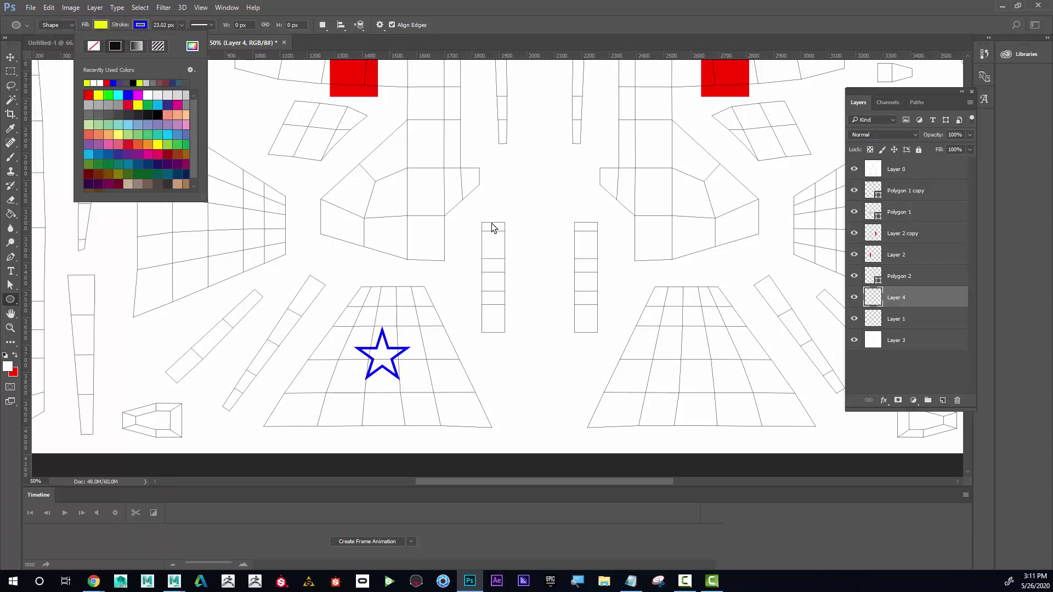
pyautogui.click(88, 95)
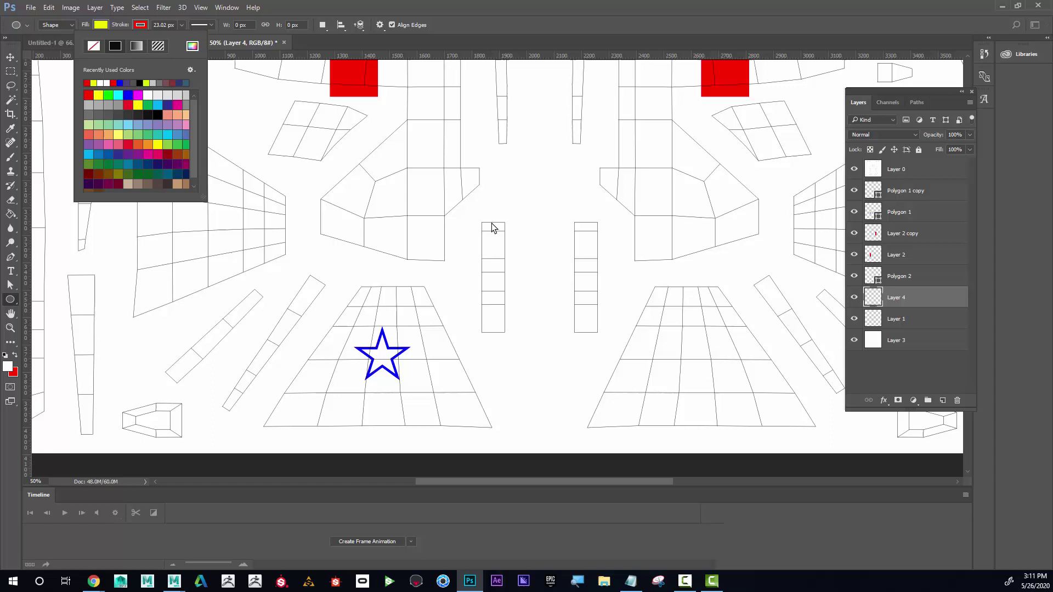
pyautogui.moveTo(346, 323); pyautogui.dragTo(419, 390)
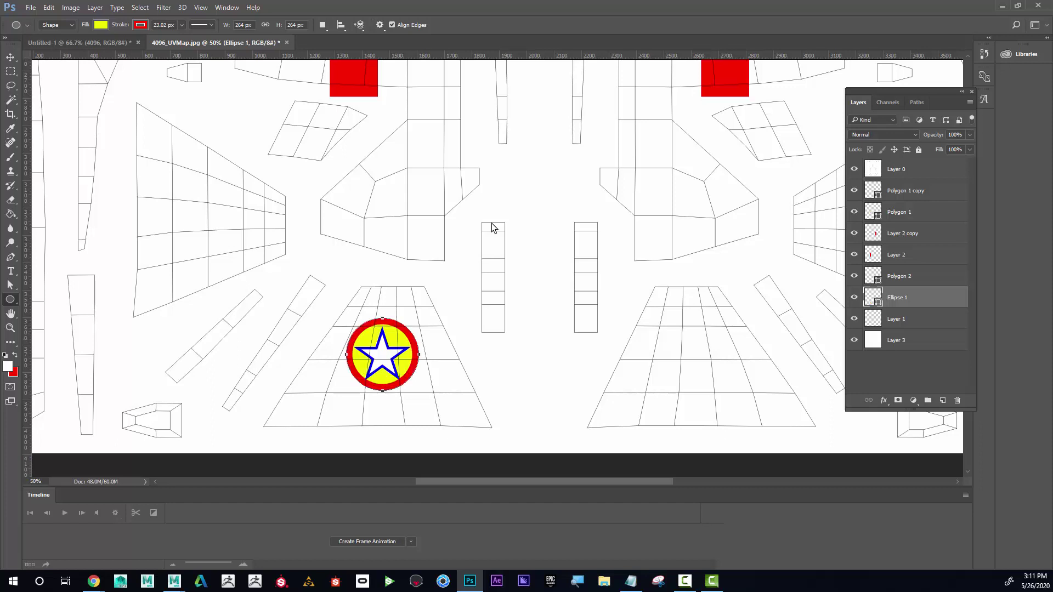
# Step: Nudge the yellow circle slightly downward to centre it behind the star
pyautogui.press('v')
pyautogui.press('v')
pyautogui.press('Down')
pyautogui.press('Down')
pyautogui.press('Down')
pyautogui.press('Down')
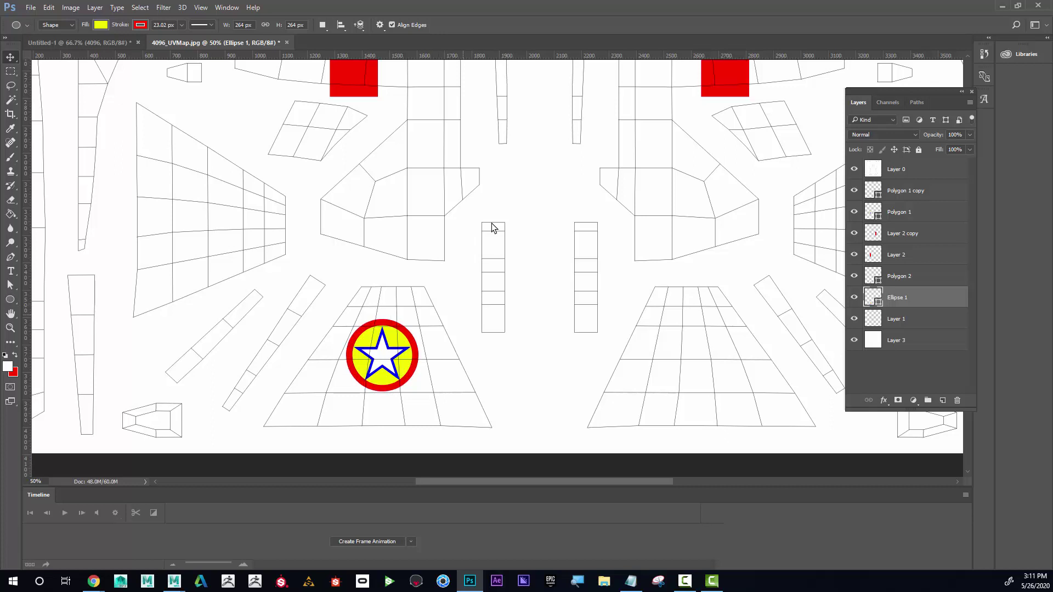
pyautogui.press('Down')
pyautogui.press('Down')
pyautogui.press('Down')
pyautogui.press('Down')
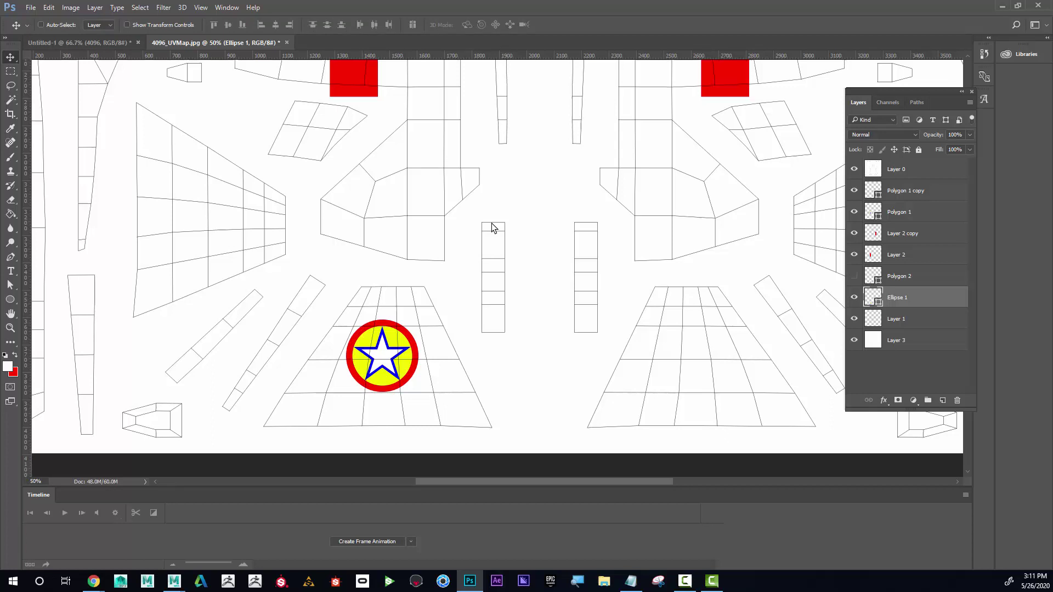
# Step: Group the Polygon 2 star and Ellipse 1 circle layers, keeping both visible
pyautogui.hotkey('ctrl', 'z')
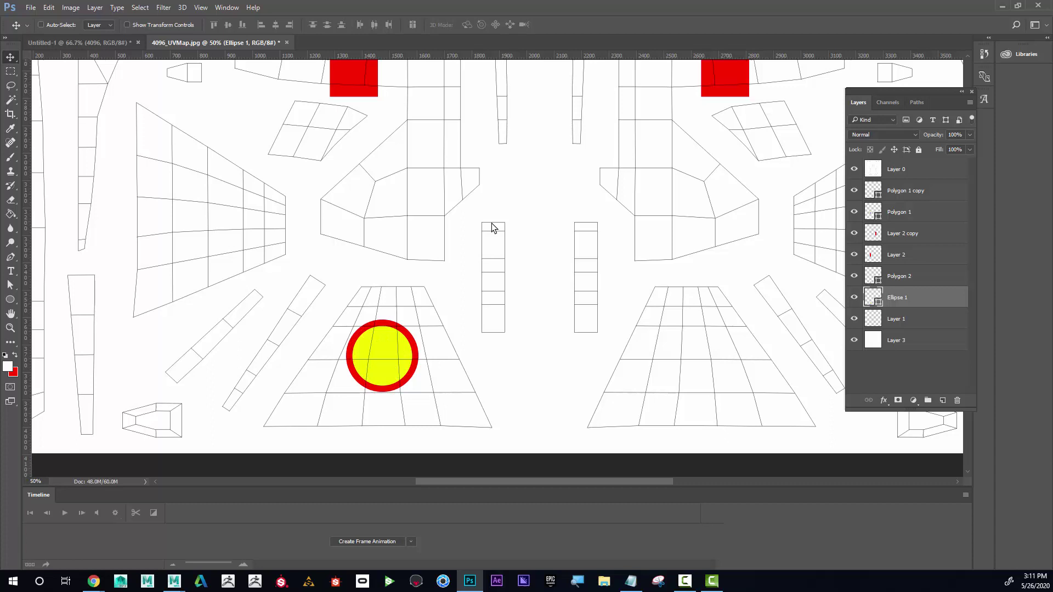
pyautogui.hotkey('alt', 'shift', ']')
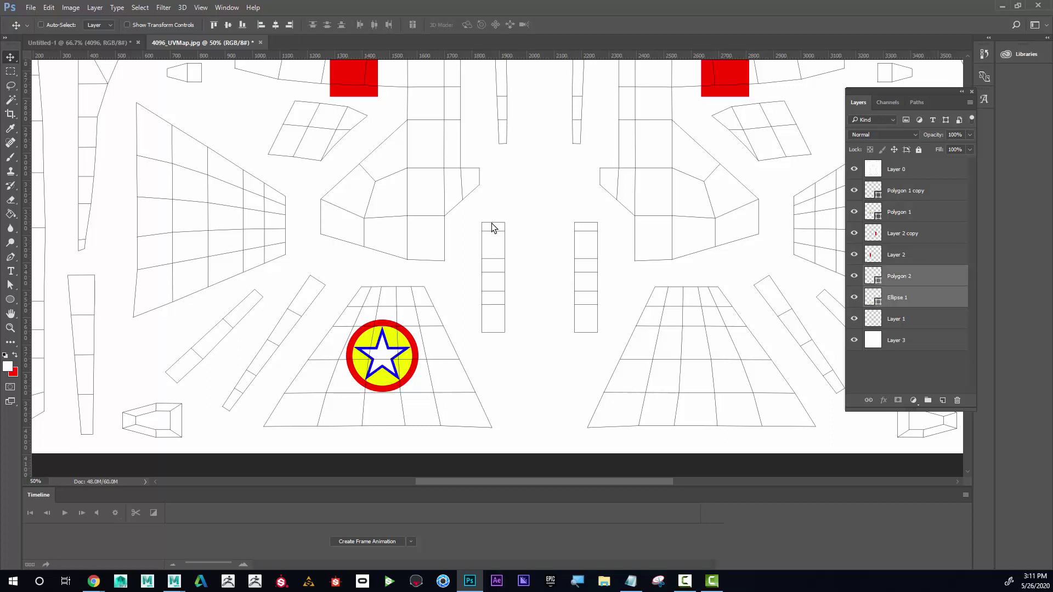
pyautogui.press('ctrl')
pyautogui.hotkey('ctrl', 'g')
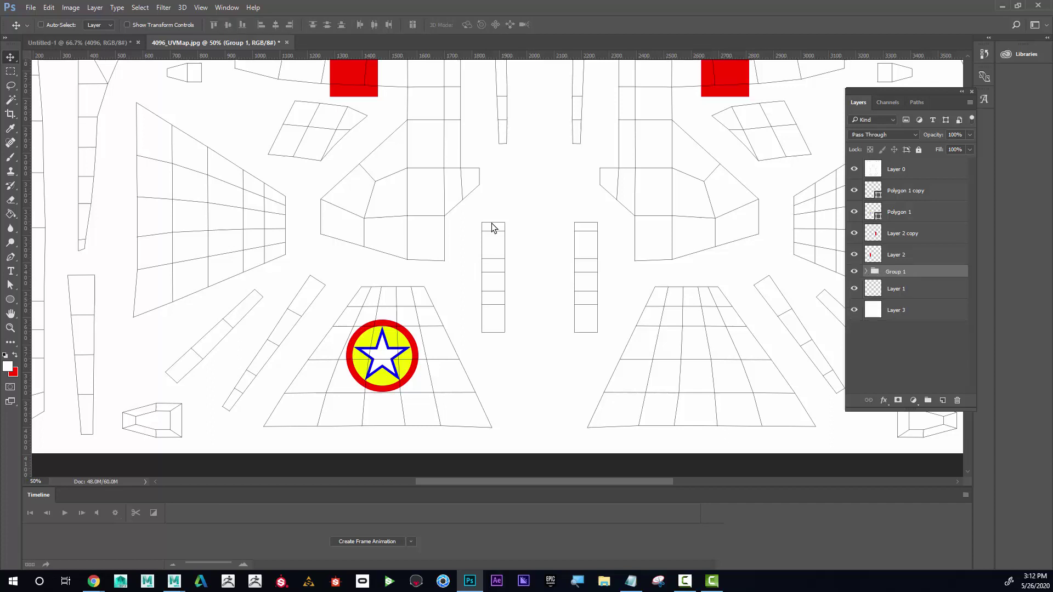
pyautogui.hotkey('ctrl', ',')
pyautogui.hotkey('ctrl', ',')
# Step: Duplicate the star-and-circle group and place the copy on the right lower tail fin shell
pyautogui.hotkey('ctrl', 'j')
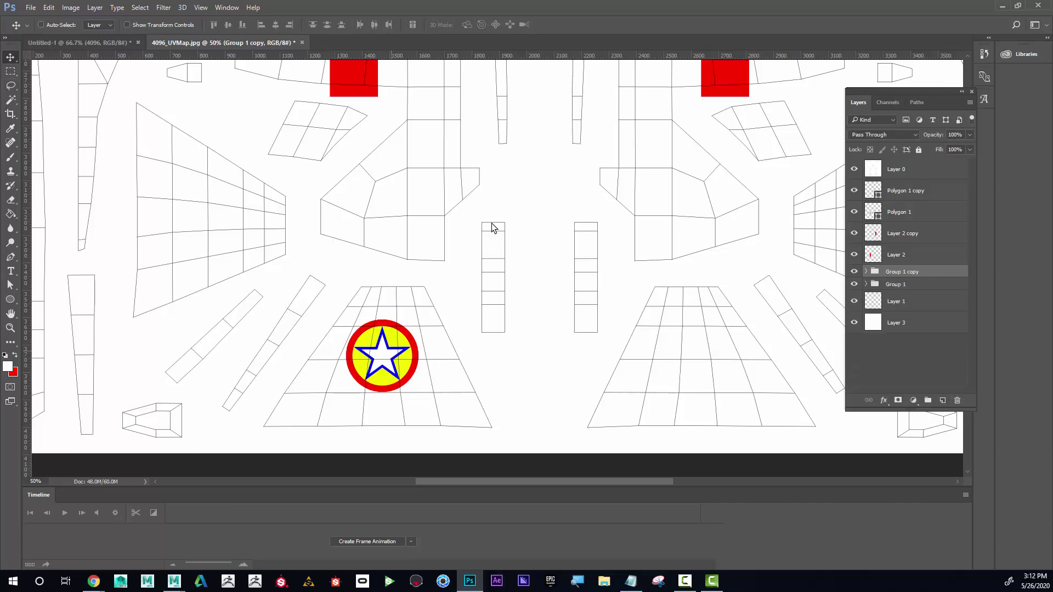
pyautogui.moveTo(393, 320); pyautogui.dragTo(708, 322)
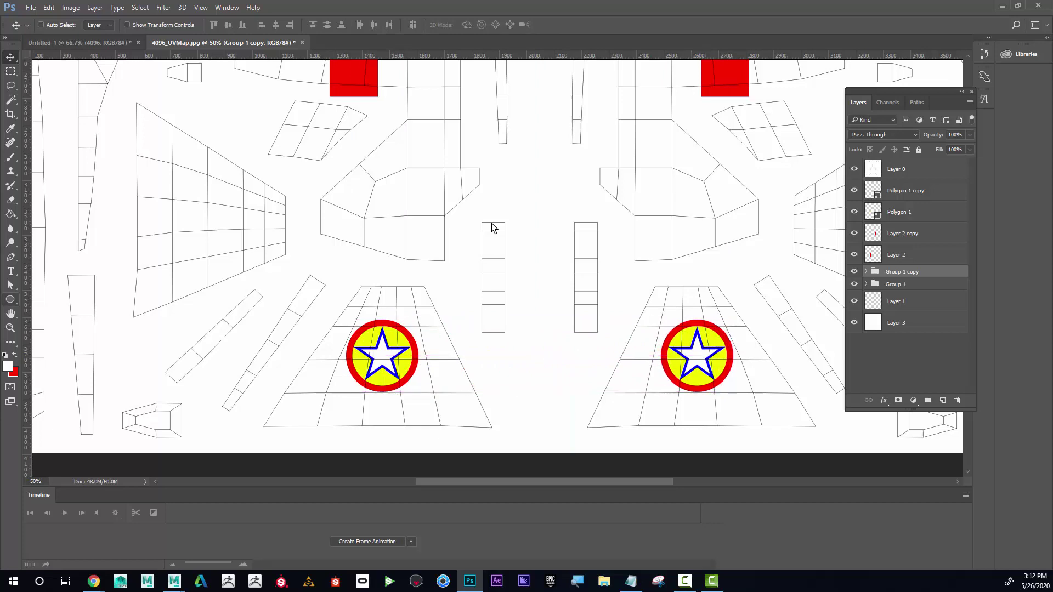
pyautogui.press('z')
pyautogui.keyDown('alt'); pyautogui.click(492, 228); pyautogui.keyUp('alt')
pyautogui.keyDown('alt'); pyautogui.click(491, 228); pyautogui.keyUp('alt')
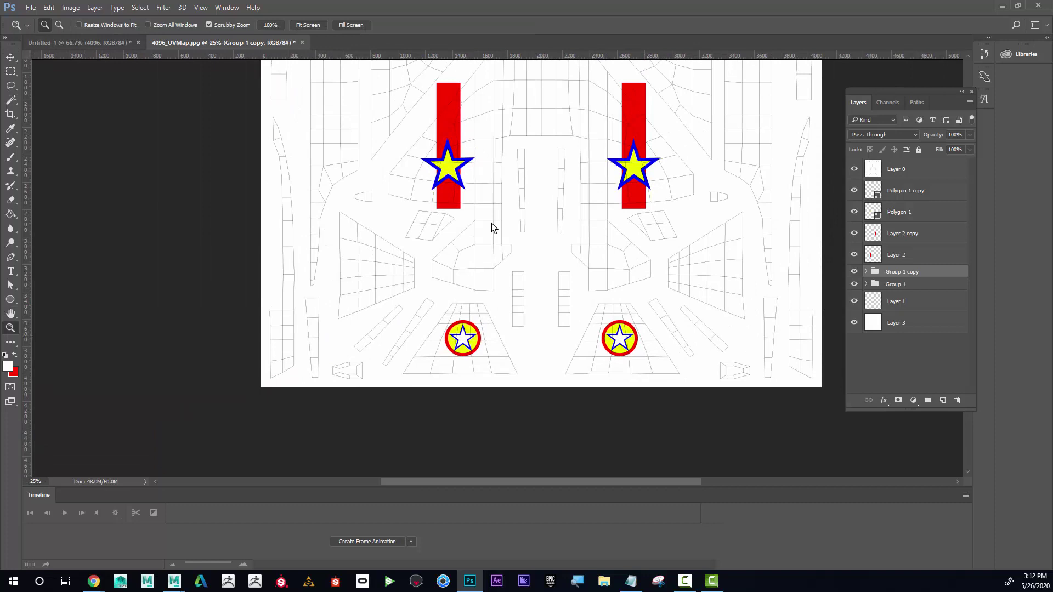
pyautogui.scroll(3, 492, 228)
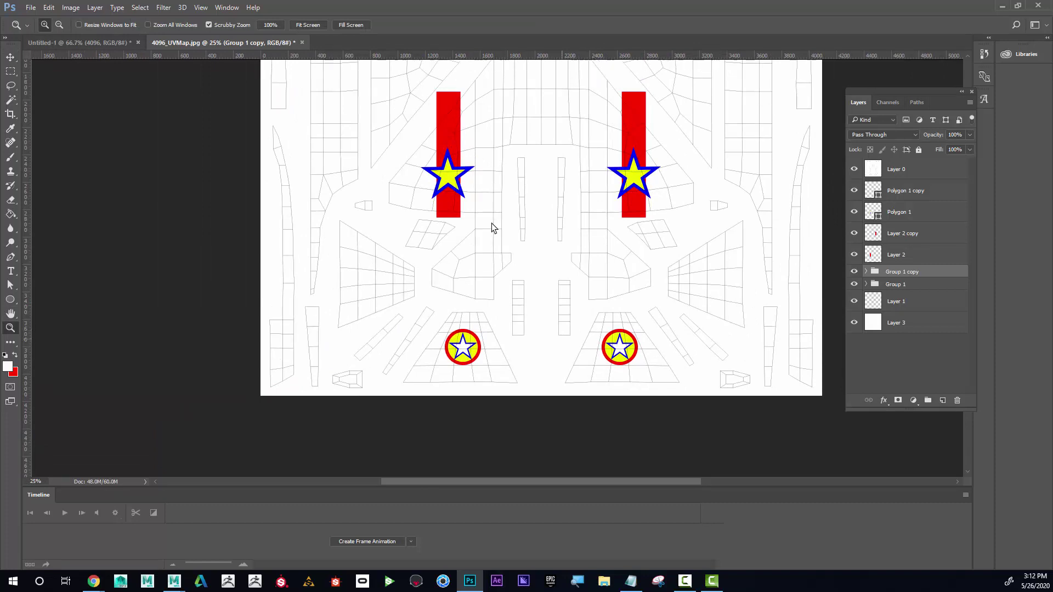
# Step: Add a new layer above the two emblem groups and ready the Brush with the default black foreground colour
pyautogui.scroll(9, 492, 228)
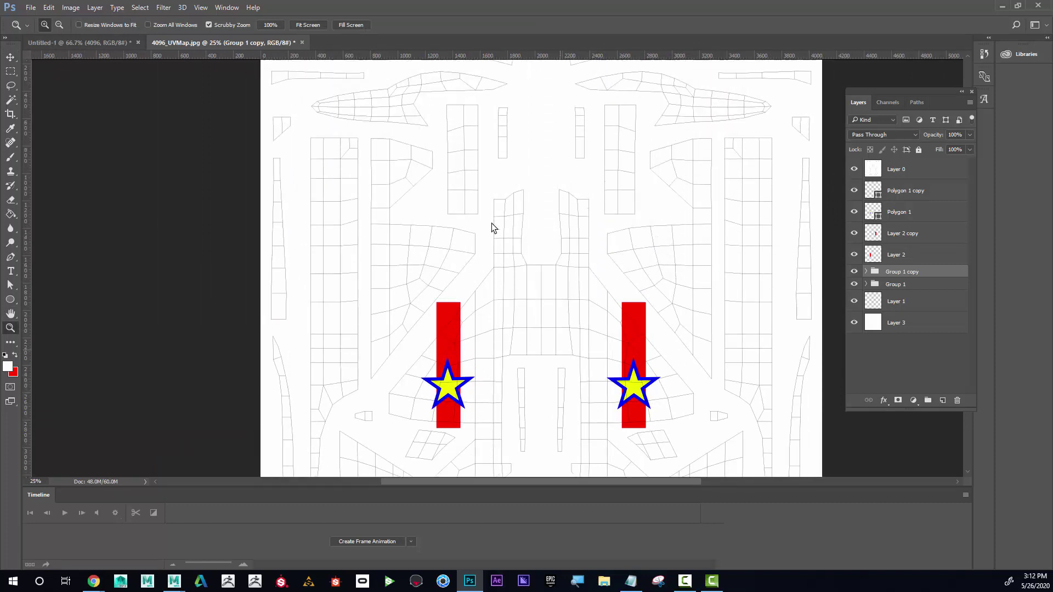
pyautogui.click(492, 228)
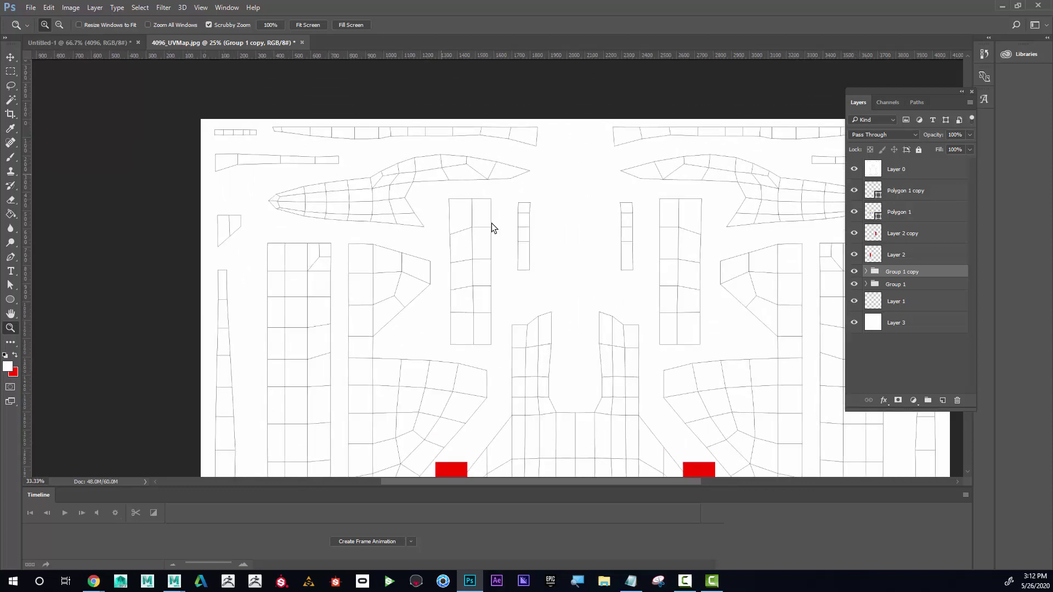
pyautogui.click(492, 228)
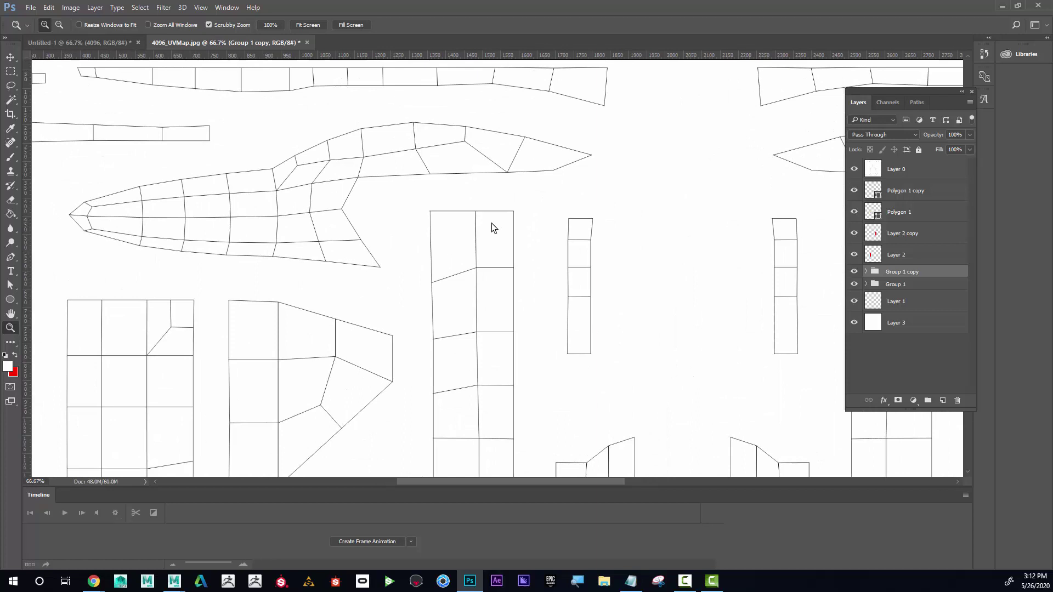
pyautogui.hotkey('ctrl', 'shift', 'alt', 'n')
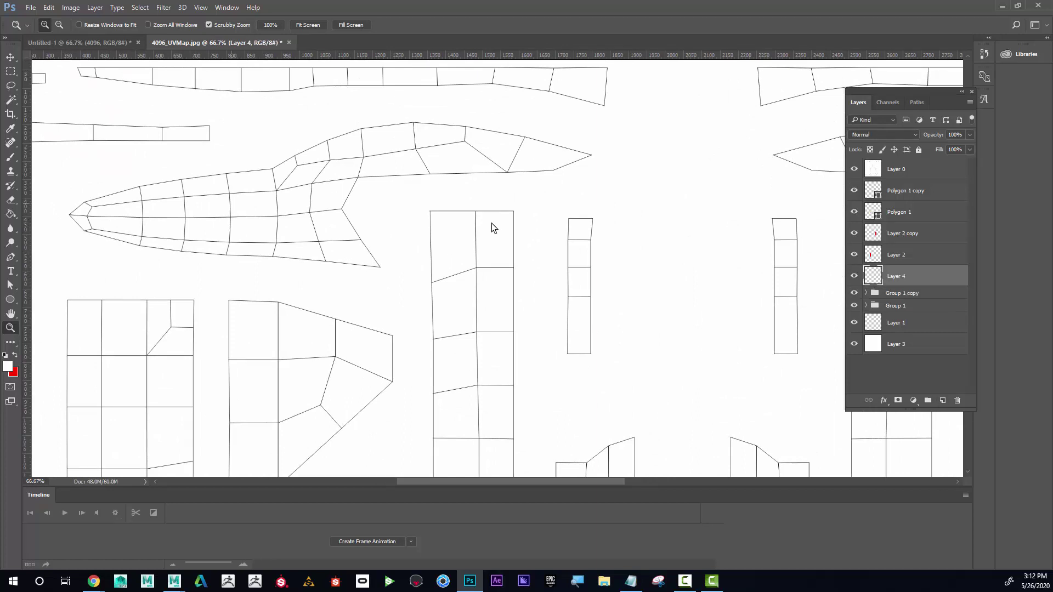
pyautogui.press('b')
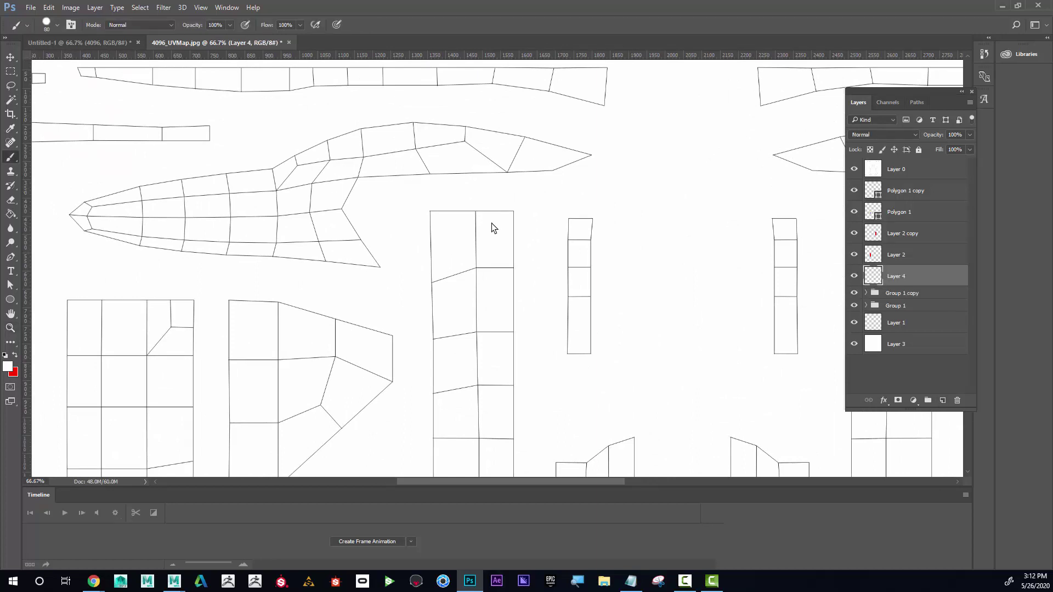
pyautogui.press('d')
# Step: On the UV wireframe Layer 0, select the ten cells along the upper ridge of the top-left curved shell with the Magic Wand
pyautogui.hotkey('alt', '.')
pyautogui.hotkey('ctrl', ',')
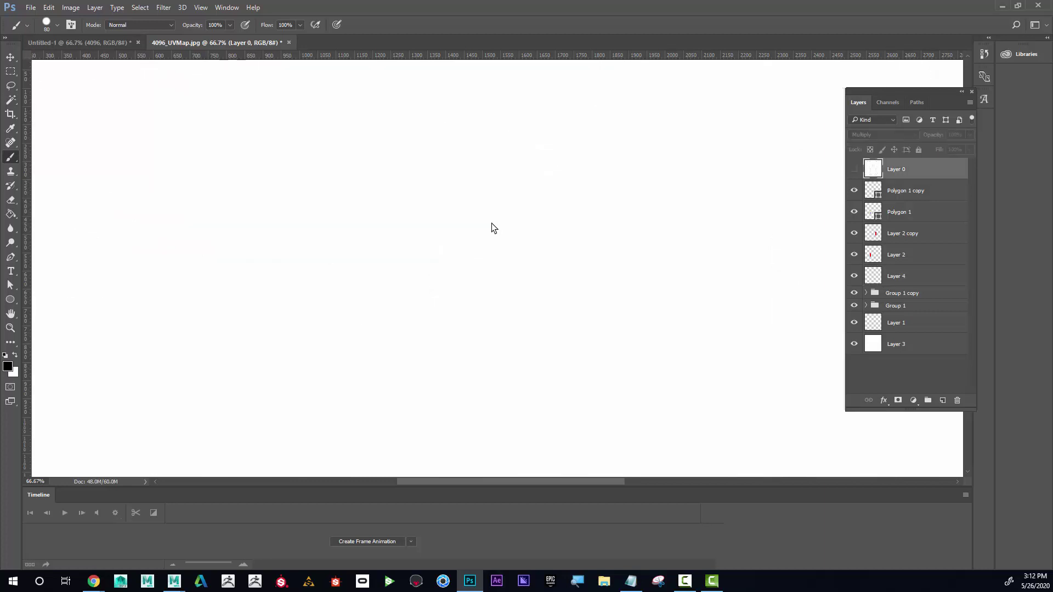
pyautogui.hotkey('ctrl', ',')
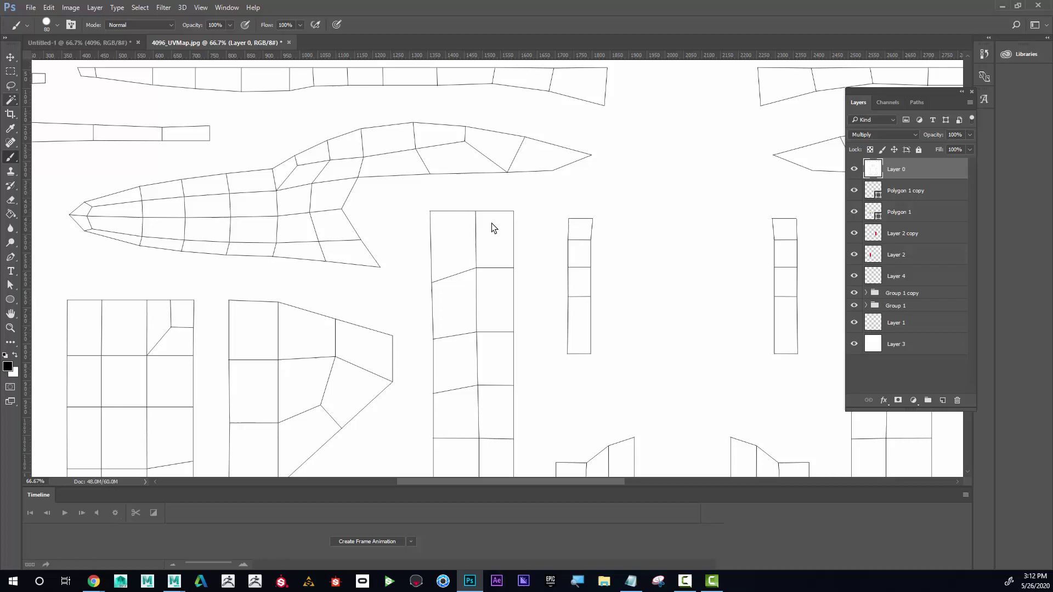
pyautogui.press('w')
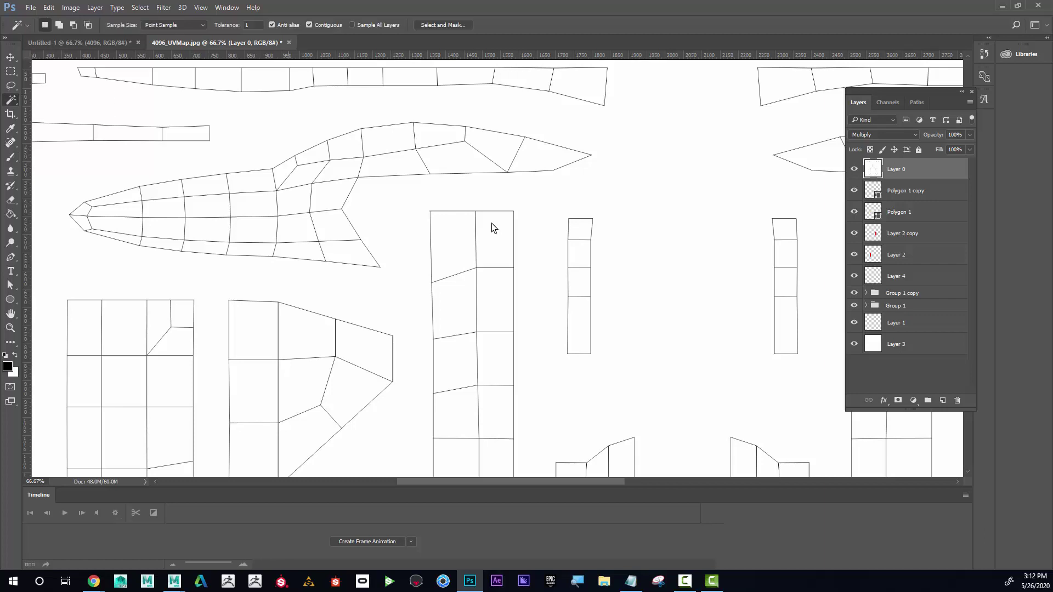
pyautogui.click(287, 169)
pyautogui.keyDown('shift'); pyautogui.click(304, 173); pyautogui.keyUp('shift')
pyautogui.keyDown('shift'); pyautogui.click(339, 172); pyautogui.keyUp('shift')
pyautogui.keyDown('shift'); pyautogui.click(392, 164); pyautogui.keyUp('shift')
pyautogui.keyDown('shift'); pyautogui.click(454, 160); pyautogui.keyUp('shift')
pyautogui.keyDown('shift'); pyautogui.click(490, 146); pyautogui.keyUp('shift')
pyautogui.keyDown('shift'); pyautogui.click(439, 136); pyautogui.keyUp('shift')
pyautogui.keyDown('shift'); pyautogui.click(396, 137); pyautogui.keyUp('shift')
pyautogui.keyDown('shift'); pyautogui.click(345, 147); pyautogui.keyUp('shift')
pyautogui.keyDown('shift'); pyautogui.click(314, 156); pyautogui.keyUp('shift')
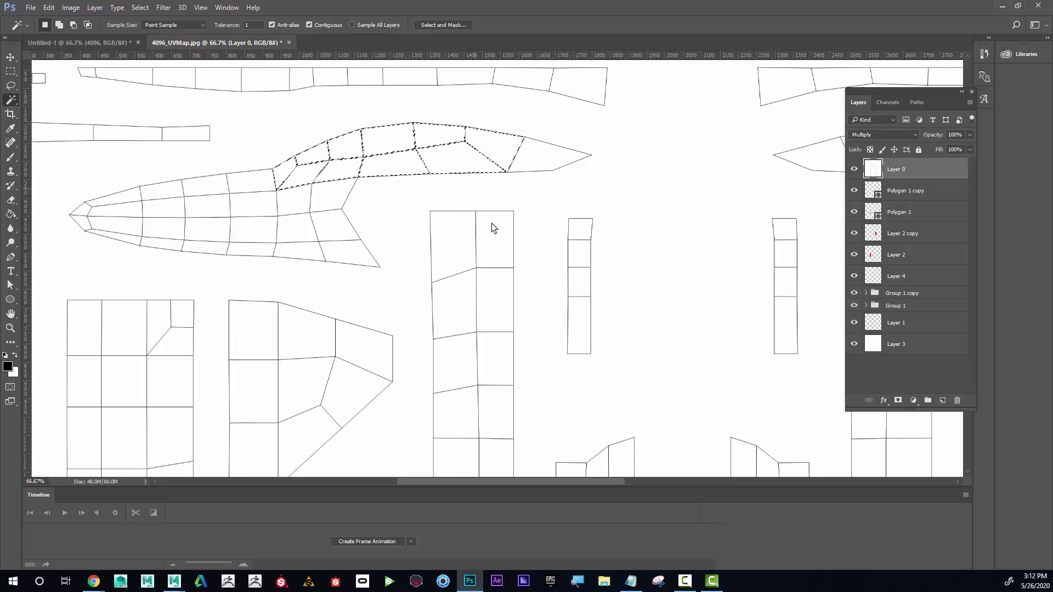
# Step: Add the matching cells of the mirrored curved shell on the right to the selection
pyautogui.hscroll(8, 491, 227)
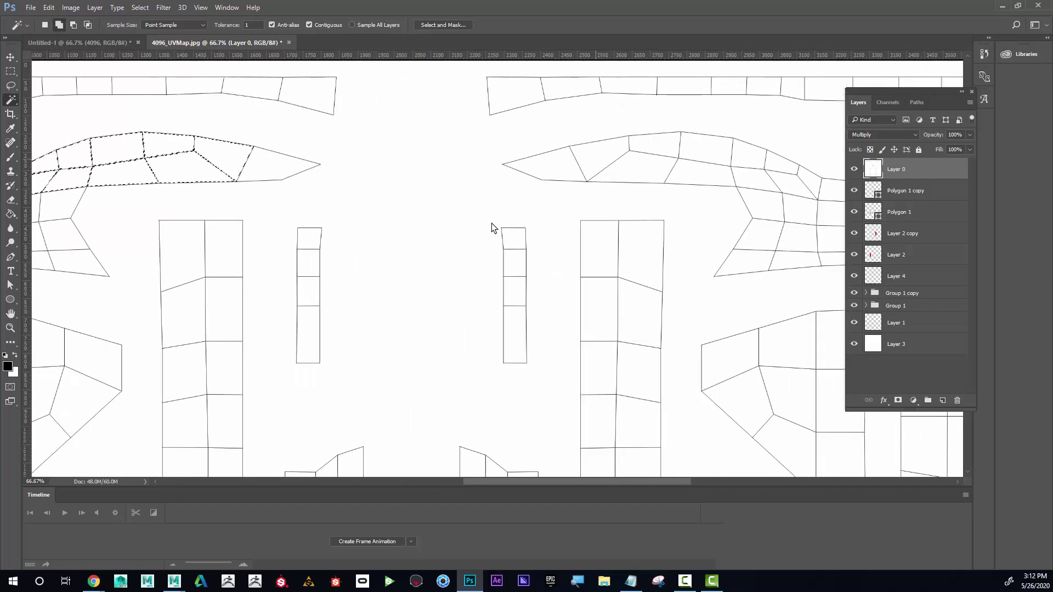
pyautogui.keyDown('shift'); pyautogui.click(591, 164); pyautogui.keyUp('shift')
pyautogui.keyDown('shift'); pyautogui.click(636, 169); pyautogui.keyUp('shift')
pyautogui.keyDown('shift'); pyautogui.click(655, 145); pyautogui.keyUp('shift')
pyautogui.keyDown('shift'); pyautogui.click(700, 149); pyautogui.keyUp('shift')
pyautogui.keyDown('shift'); pyautogui.click(699, 174); pyautogui.keyUp('shift')
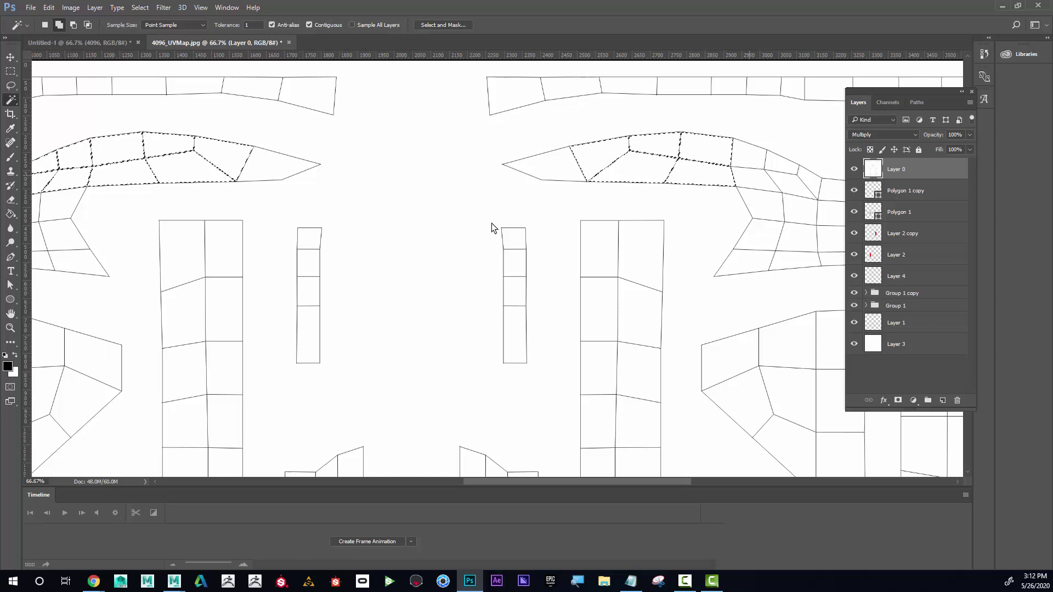
pyautogui.keyDown('shift'); pyautogui.click(746, 157); pyautogui.keyUp('shift')
pyautogui.keyDown('shift'); pyautogui.click(754, 178); pyautogui.keyUp('shift')
pyautogui.keyDown('shift'); pyautogui.click(788, 185); pyautogui.keyUp('shift')
pyautogui.keyDown('shift'); pyautogui.click(781, 165); pyautogui.keyUp('shift')
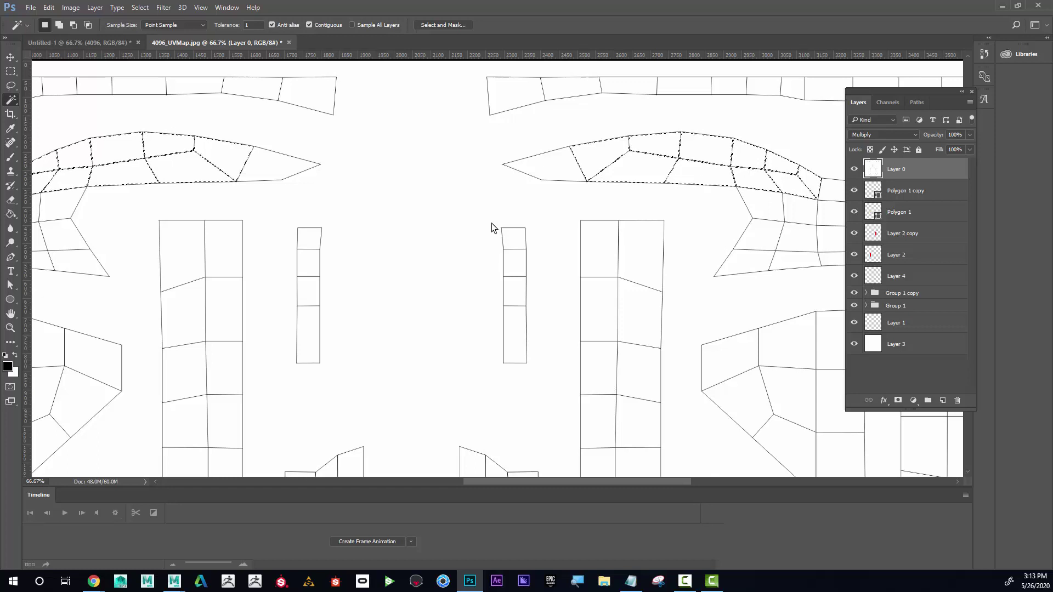
# Step: Create a layer directly beneath Layer 0, fill the selected cells with black and deselect
pyautogui.click(943, 401)
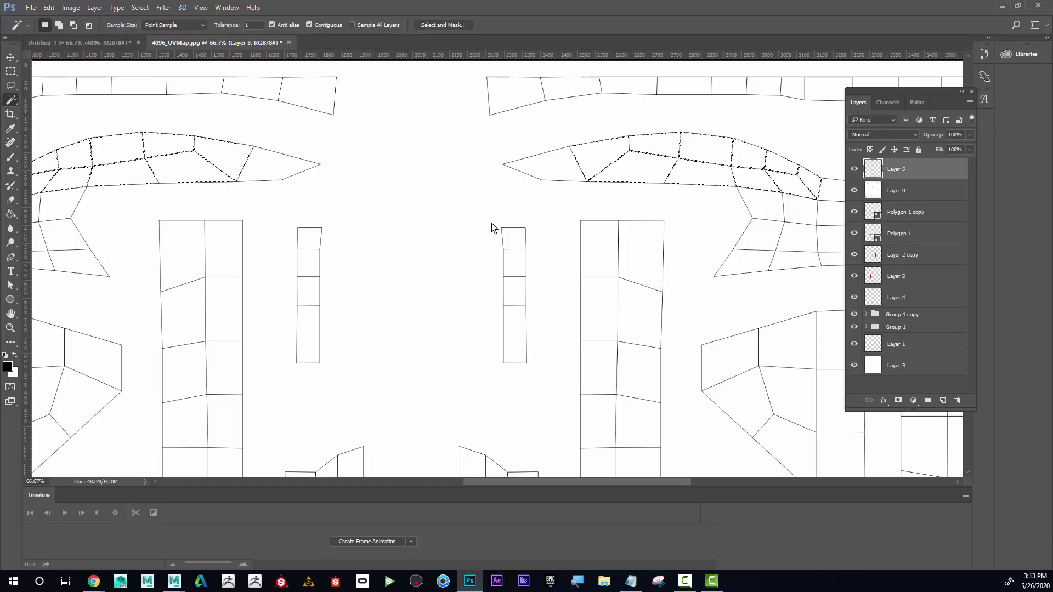
pyautogui.hotkey('ctrl', '[')
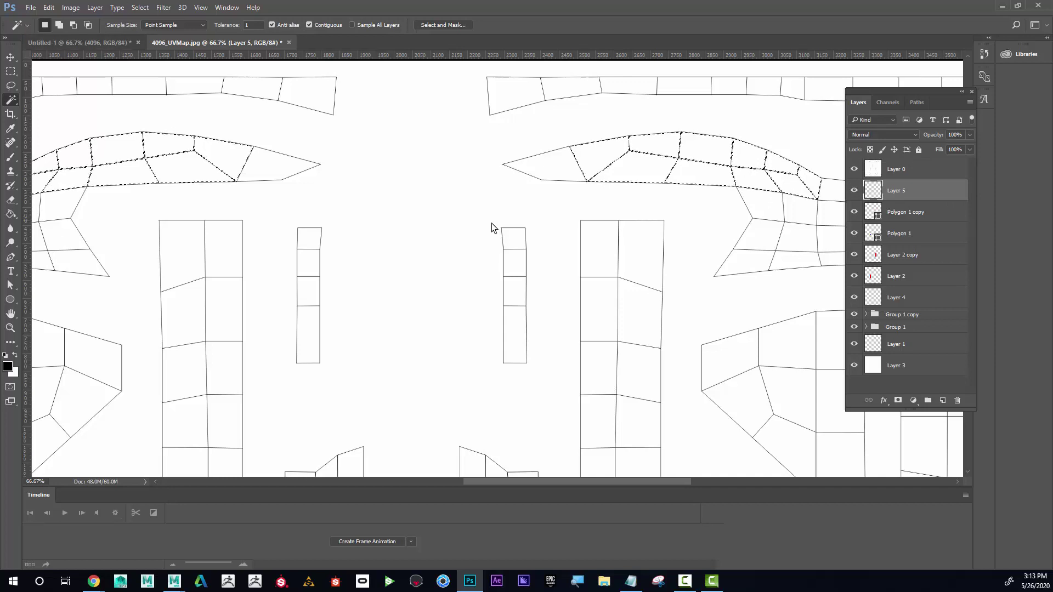
pyautogui.press('g')
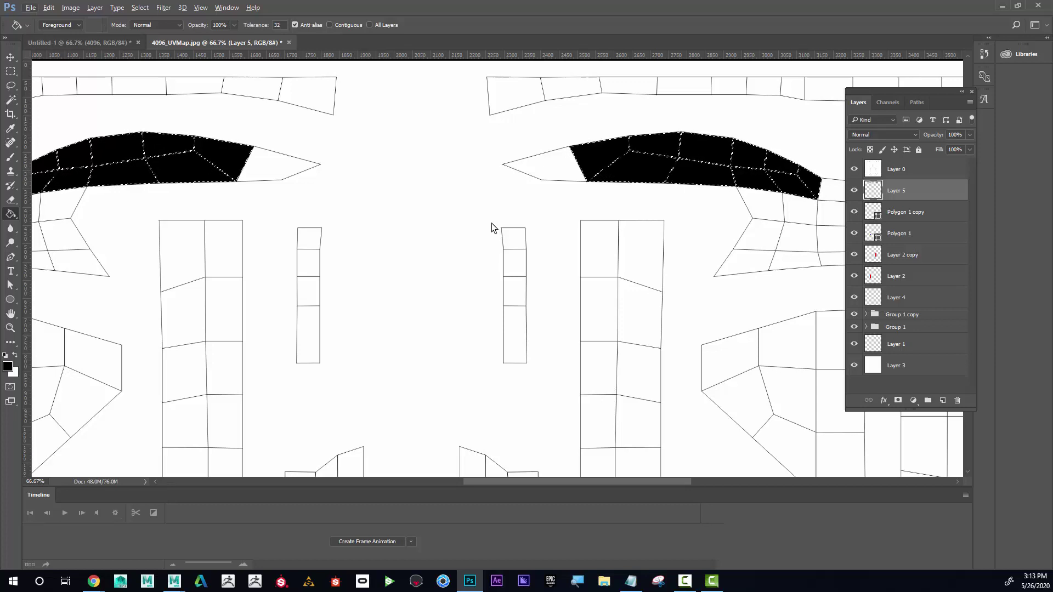
pyautogui.hotkey('alt', 's')
pyautogui.press('d')
# Step: Brush black over the seams and just past the upper edge of the left curved shell, reducing the brush to 30 px
pyautogui.press('z')
pyautogui.click(90, 169)
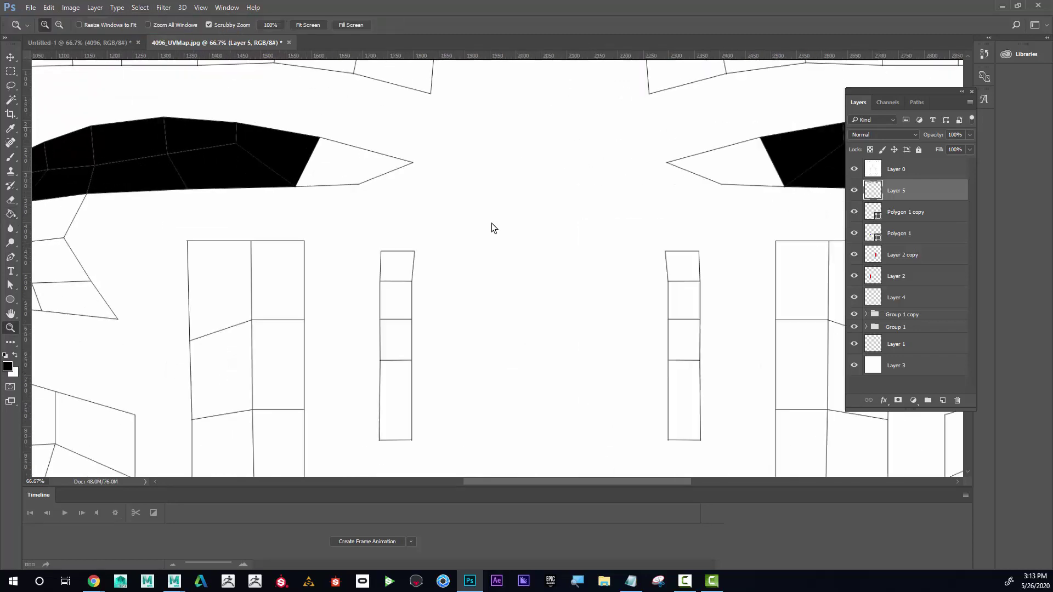
pyautogui.hotkey('ctrl', '+')
pyautogui.hotkey('ctrl', '-')
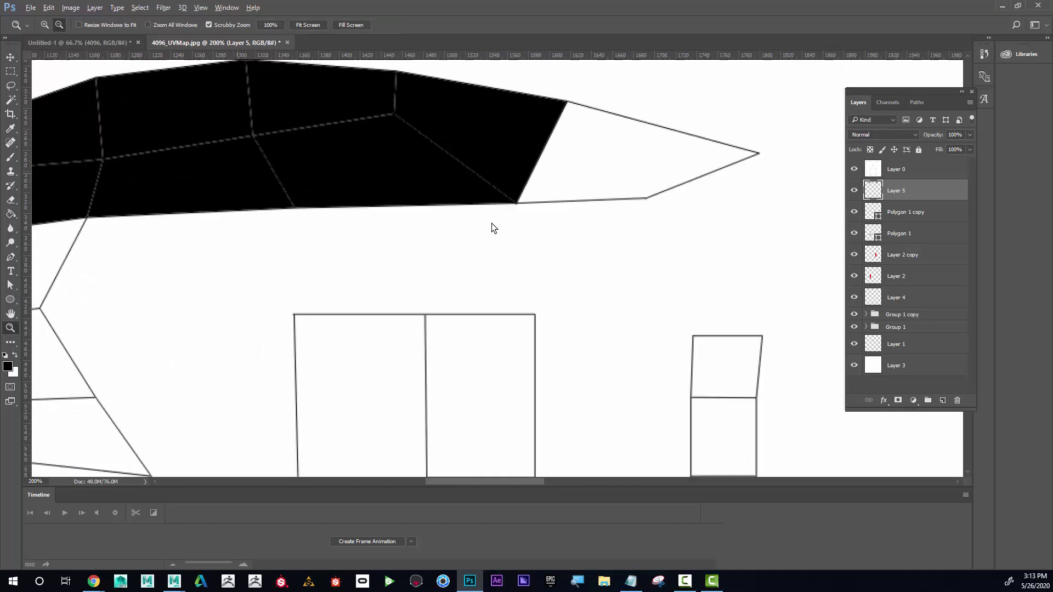
pyautogui.moveTo(152, 161); pyautogui.dragTo(263, 166)
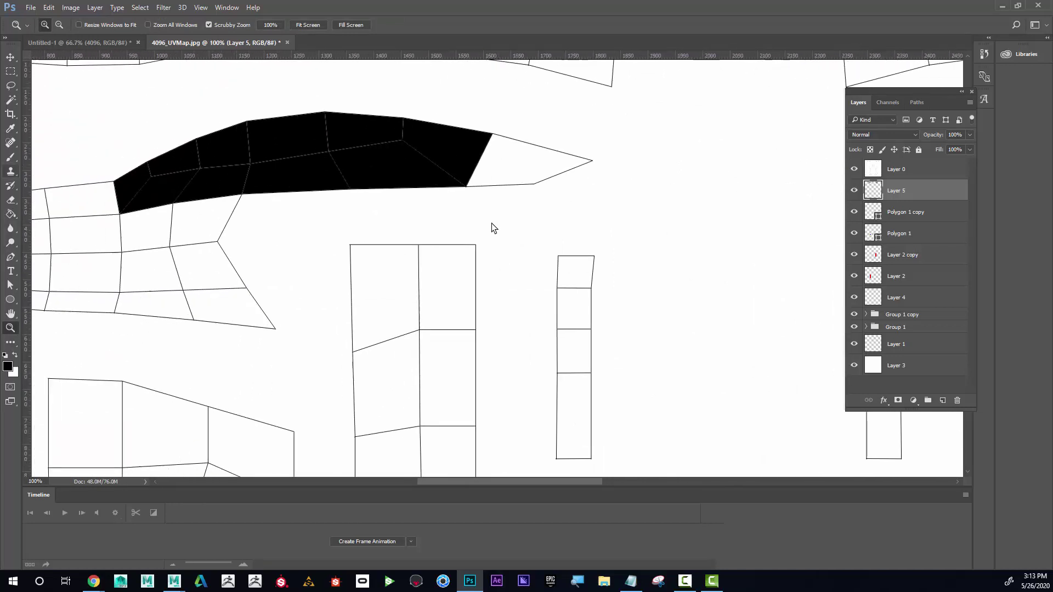
pyautogui.click(10, 157)
pyautogui.moveTo(157, 161); pyautogui.dragTo(157, 169)
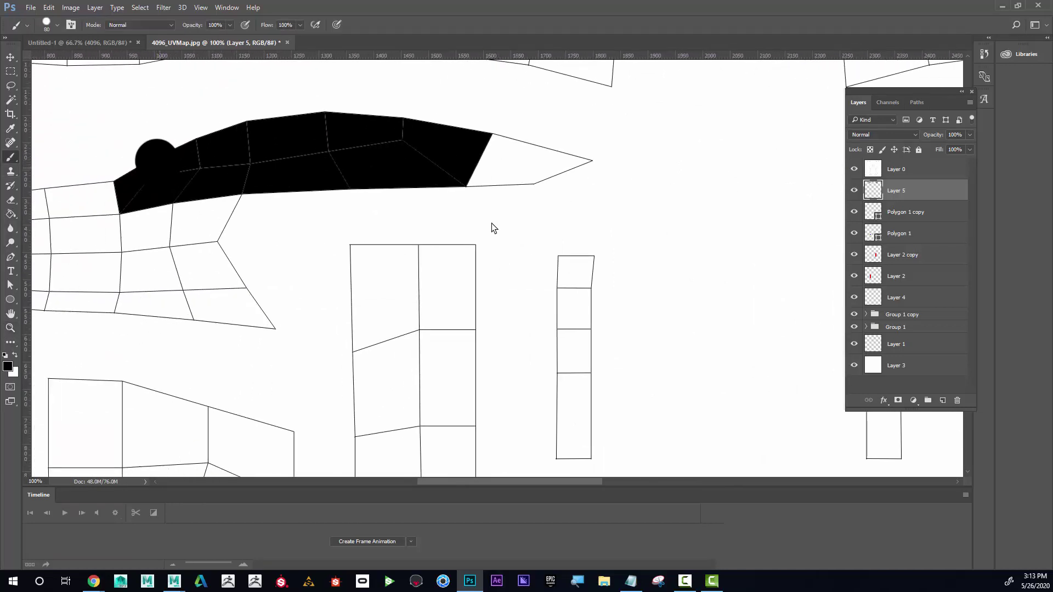
pyautogui.press('[')
pyautogui.moveTo(133, 196); pyautogui.dragTo(263, 179)
pyautogui.moveTo(457, 175)
pyautogui.mouseDown()
pyautogui.moveTo(407, 132)
pyautogui.moveTo(319, 154)
pyautogui.moveTo(338, 117)
pyautogui.moveTo(325, 114)
pyautogui.mouseUp()
pyautogui.click(319, 108)
pyautogui.moveTo(310, 155)
pyautogui.mouseDown()
pyautogui.moveTo(193, 164)
pyautogui.moveTo(201, 145)
pyautogui.moveTo(263, 121)
pyautogui.moveTo(121, 174)
pyautogui.mouseUp()
pyautogui.moveTo(192, 132)
pyautogui.mouseDown()
pyautogui.moveTo(355, 107)
pyautogui.moveTo(494, 129)
pyautogui.mouseUp()
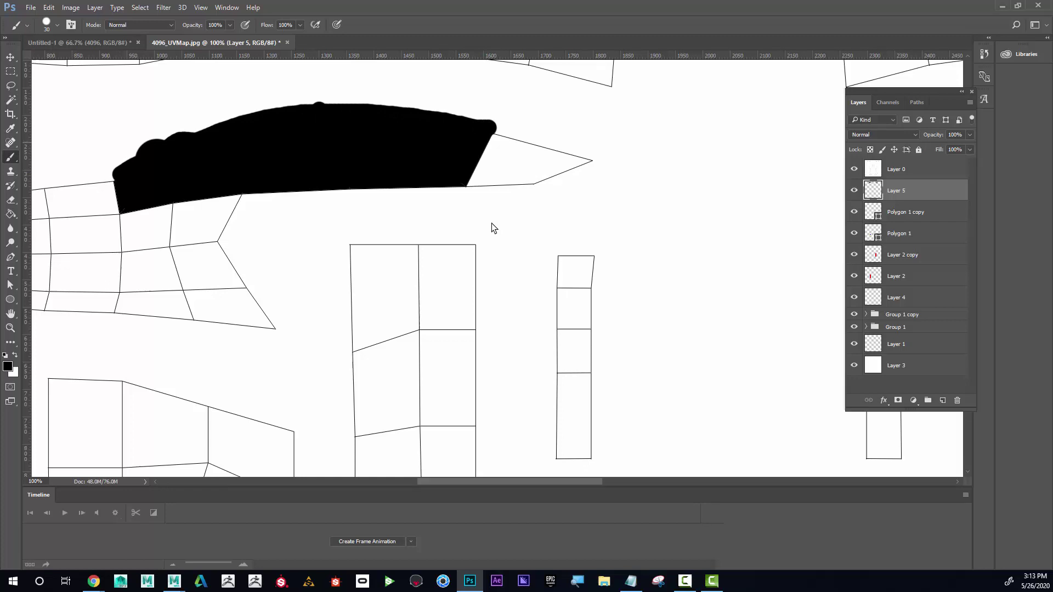
# Step: Brush black over the seams and upper edge of the right curved shell
pyautogui.hscroll(10, 492, 228)
pyautogui.moveTo(492, 228)
pyautogui.mouseDown()
pyautogui.moveTo(480, 231)
pyautogui.moveTo(528, 184)
pyautogui.moveTo(593, 203)
pyautogui.mouseUp()
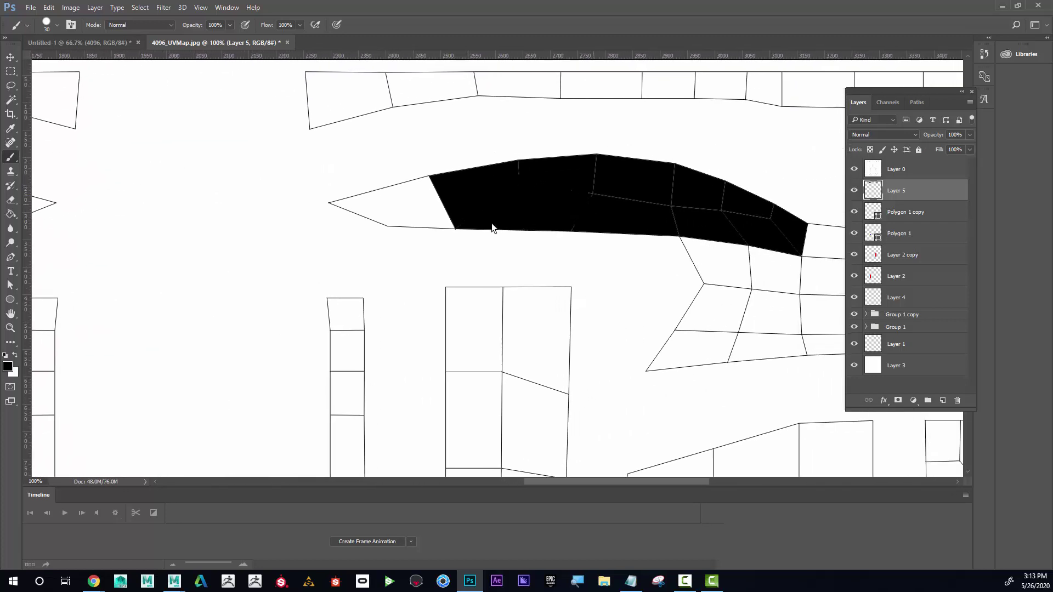
pyautogui.moveTo(671, 206); pyautogui.dragTo(678, 220)
pyautogui.moveTo(790, 240)
pyautogui.mouseDown()
pyautogui.moveTo(796, 251)
pyautogui.moveTo(771, 203)
pyautogui.moveTo(788, 209)
pyautogui.moveTo(717, 183)
pyautogui.moveTo(726, 217)
pyautogui.moveTo(598, 195)
pyautogui.mouseUp()
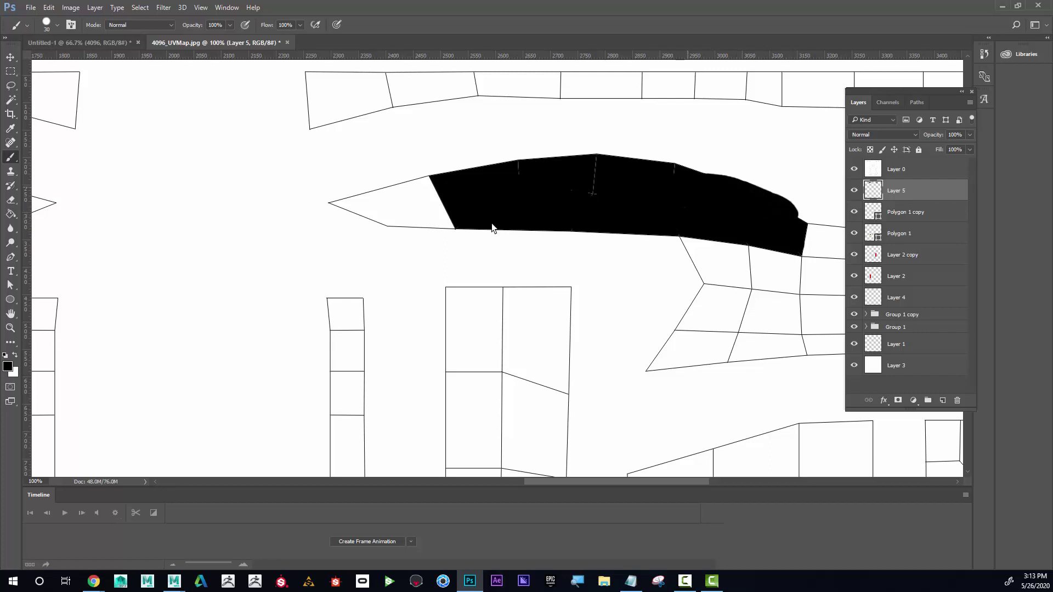
pyautogui.moveTo(604, 155)
pyautogui.mouseDown()
pyautogui.moveTo(715, 173)
pyautogui.moveTo(592, 195)
pyautogui.moveTo(526, 156)
pyautogui.moveTo(452, 167)
pyautogui.mouseUp()
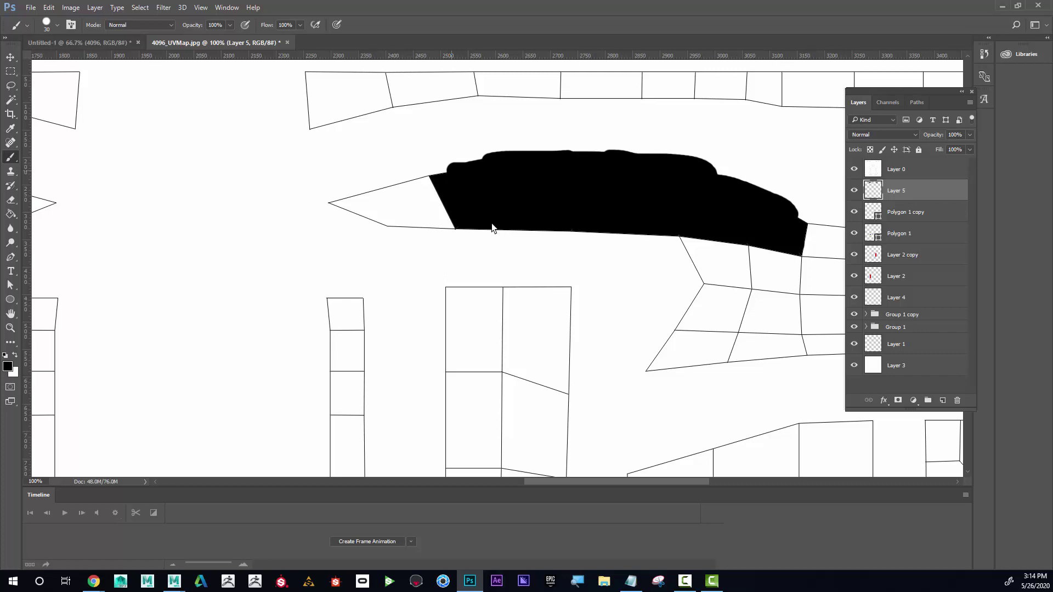
# Step: Paint thick black bands over the middle of the two long strip shells above the curved shells with a larger brush
pyautogui.press('z')
pyautogui.keyDown('alt'); pyautogui.click(492, 228); pyautogui.keyUp('alt')
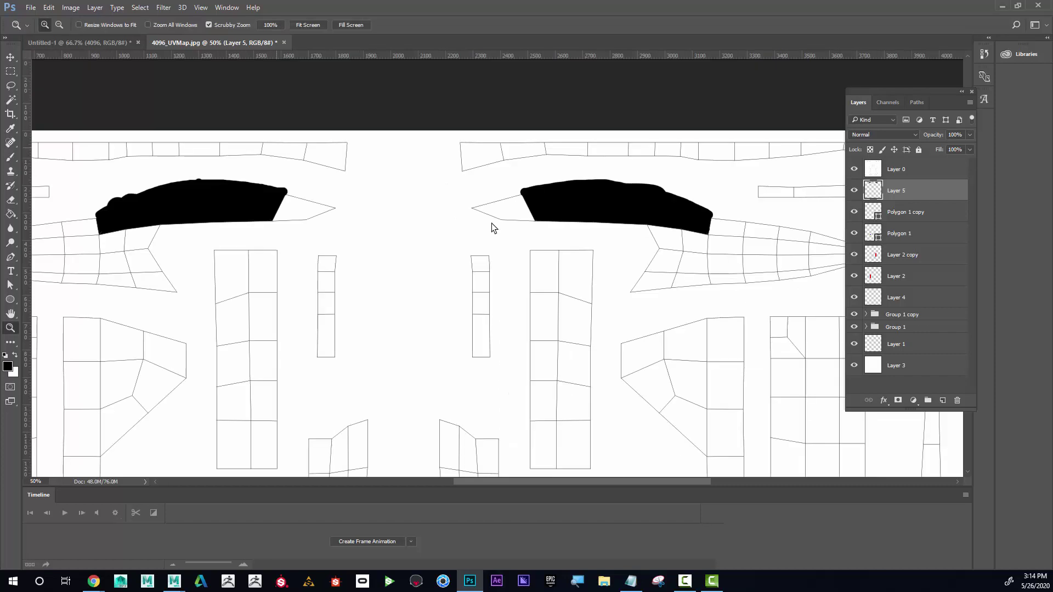
pyautogui.press('b')
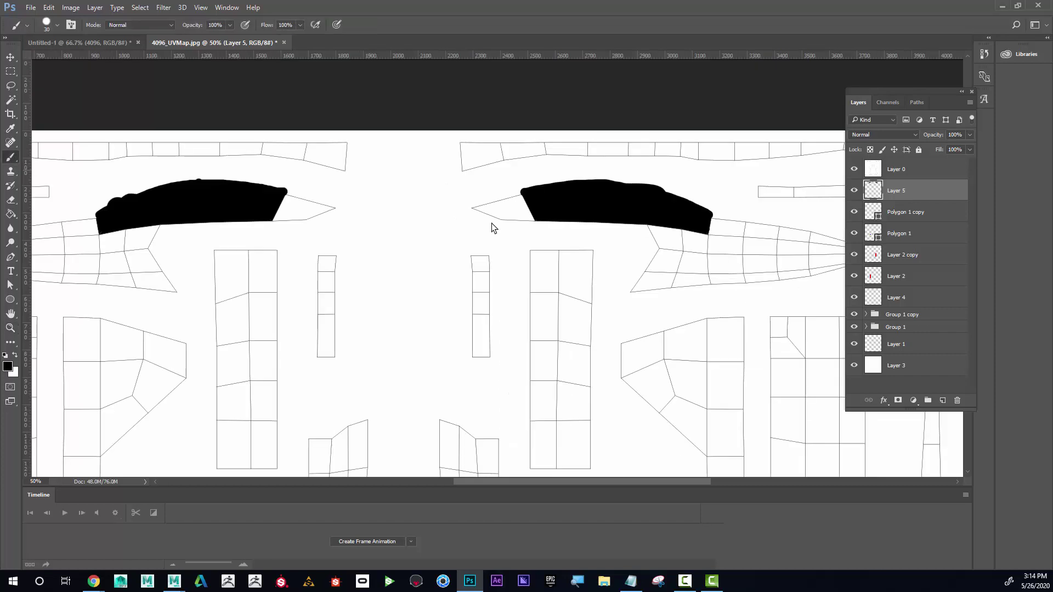
pyautogui.moveTo(118, 163)
pyautogui.mouseDown()
pyautogui.moveTo(110, 141)
pyautogui.moveTo(114, 168)
pyautogui.mouseUp()
pyautogui.moveTo(295, 166)
pyautogui.mouseDown()
pyautogui.moveTo(305, 137)
pyautogui.moveTo(295, 138)
pyautogui.mouseUp()
pyautogui.moveTo(285, 150)
pyautogui.mouseDown()
pyautogui.moveTo(115, 151)
pyautogui.moveTo(286, 138)
pyautogui.moveTo(233, 165)
pyautogui.moveTo(125, 163)
pyautogui.mouseUp()
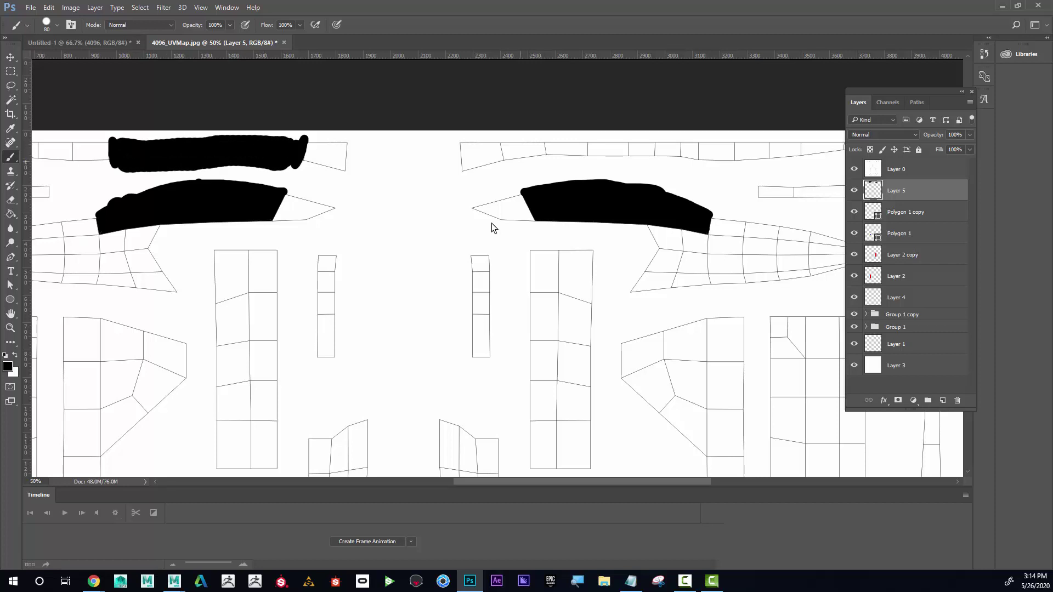
pyautogui.moveTo(520, 160)
pyautogui.mouseDown()
pyautogui.moveTo(512, 143)
pyautogui.moveTo(515, 159)
pyautogui.moveTo(685, 148)
pyautogui.mouseUp()
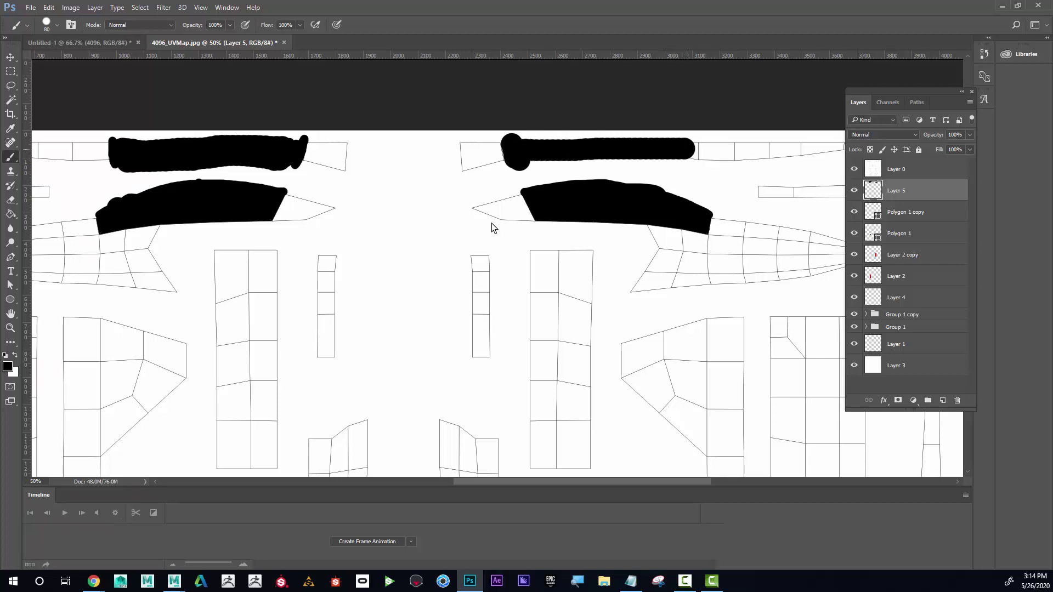
pyautogui.moveTo(685, 148)
pyautogui.mouseDown()
pyautogui.moveTo(688, 165)
pyautogui.moveTo(688, 140)
pyautogui.moveTo(666, 163)
pyautogui.moveTo(532, 163)
pyautogui.mouseUp()
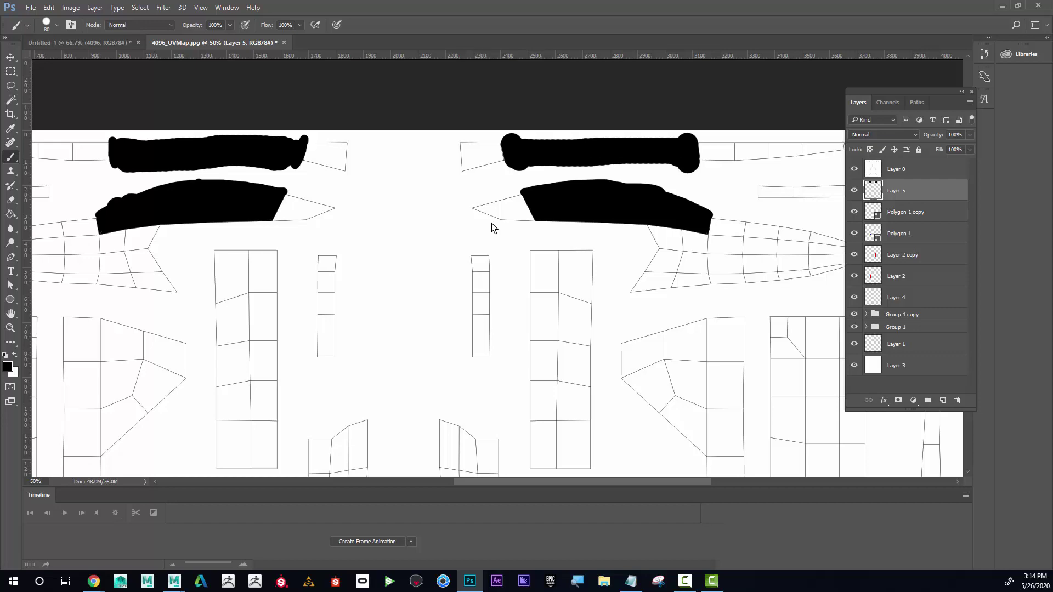
# Step: Hide the UV wireframe Layer 0 so only the painted artwork shows
pyautogui.press('z')
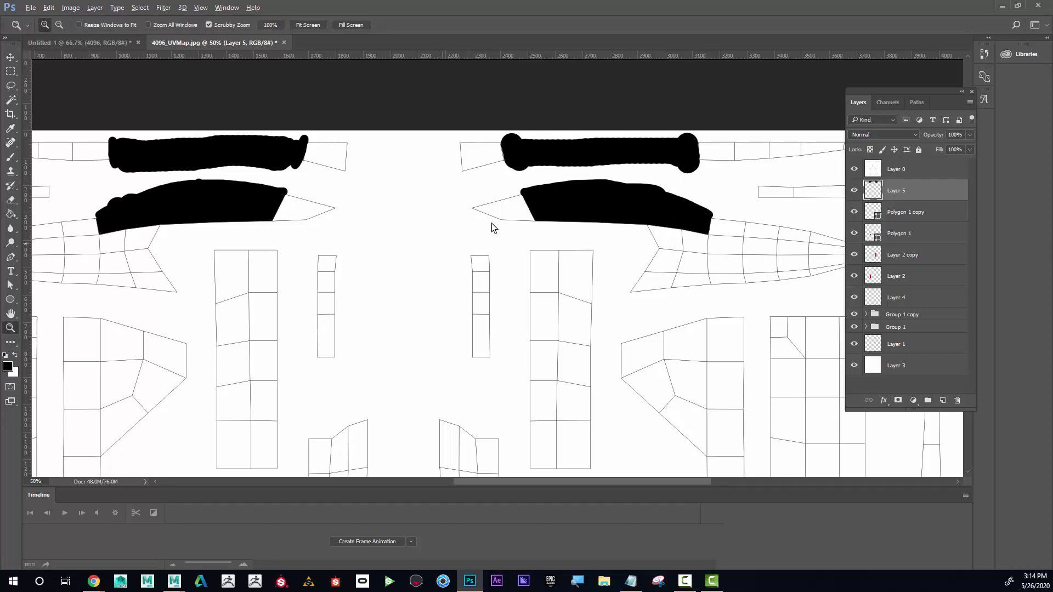
pyautogui.keyDown('alt'); pyautogui.click(491, 227); pyautogui.keyUp('alt')
pyautogui.keyDown('alt'); pyautogui.click(492, 228); pyautogui.keyUp('alt')
pyautogui.keyDown('alt'); pyautogui.click(492, 228); pyautogui.keyUp('alt')
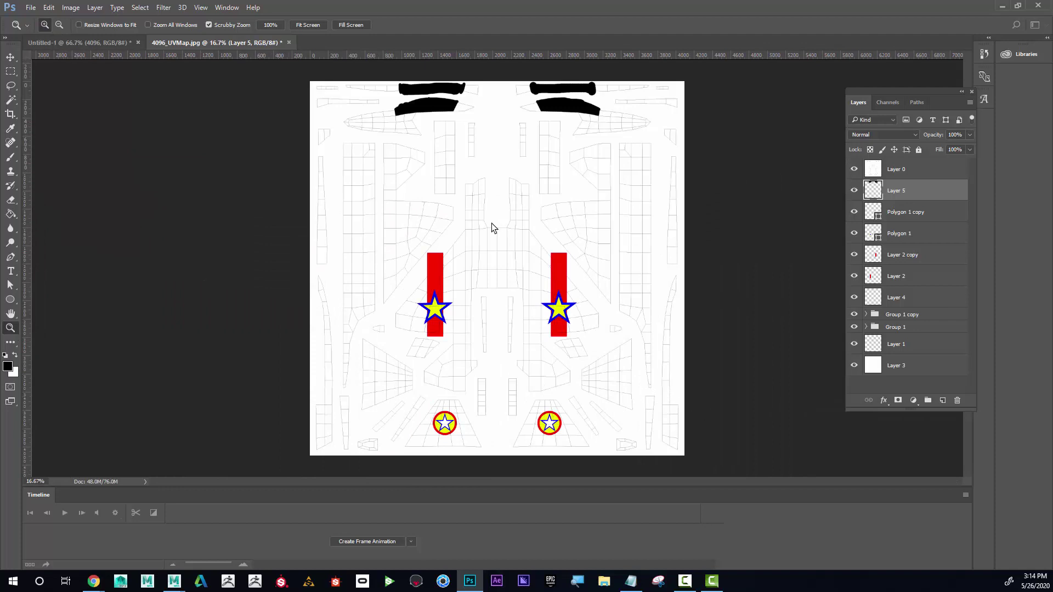
pyautogui.hotkey('ctrl', ',')
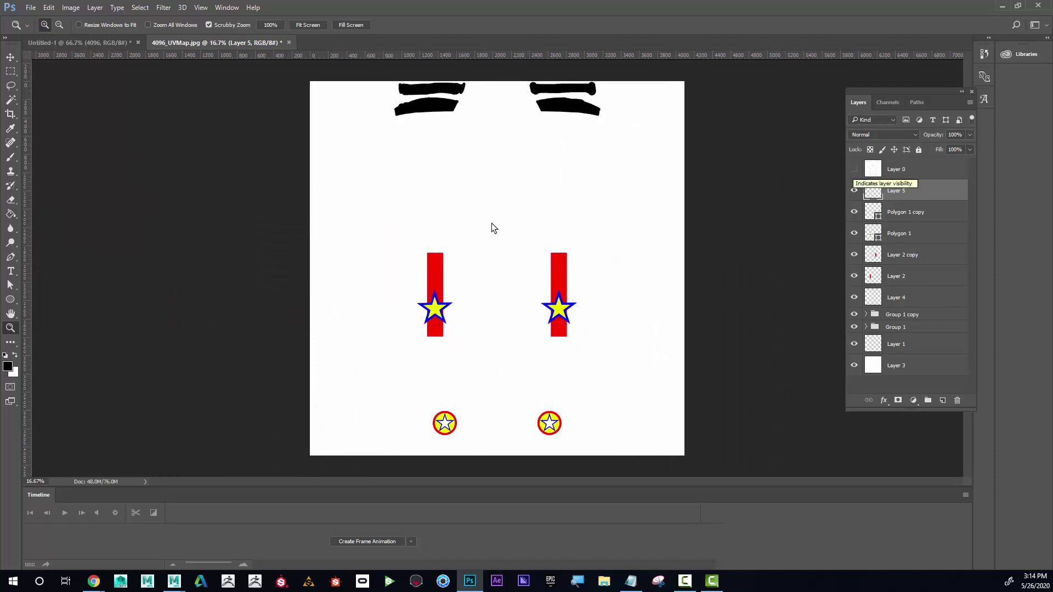
# Step: Start saving the painted texture as a separate file in JPEG format
pyautogui.hotkey('alt', 'f')
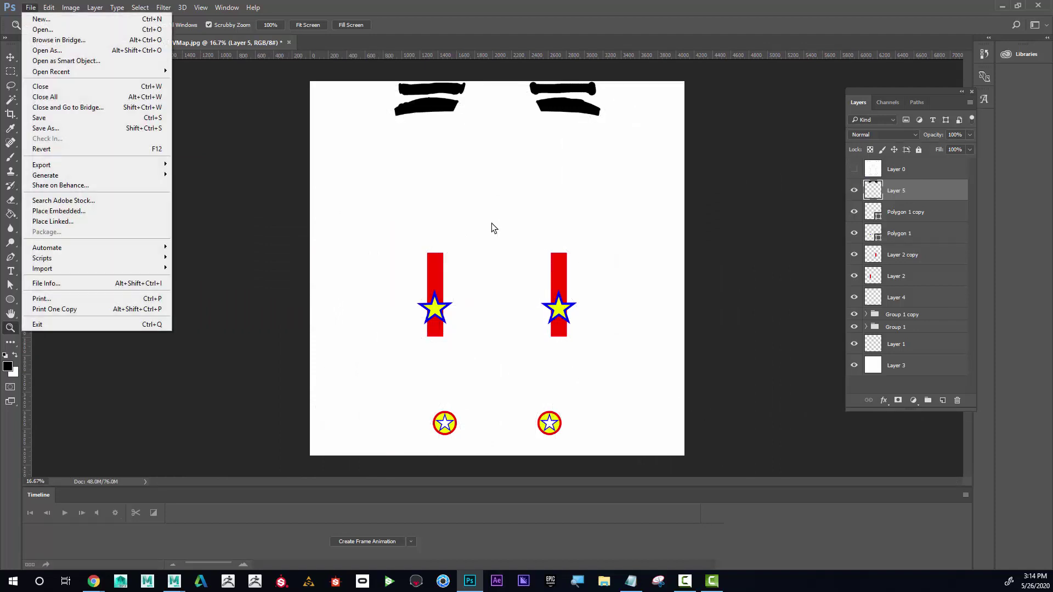
pyautogui.press('a')
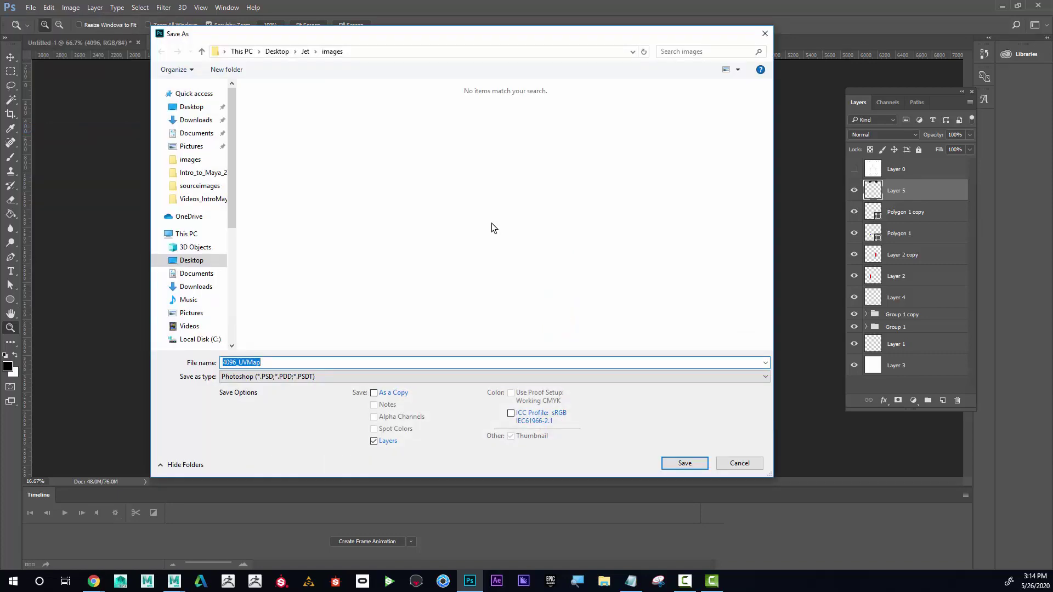
pyautogui.press('Tab')
pyautogui.hotkey('alt', 'Down')
pyautogui.press('j')
pyautogui.press('Return')
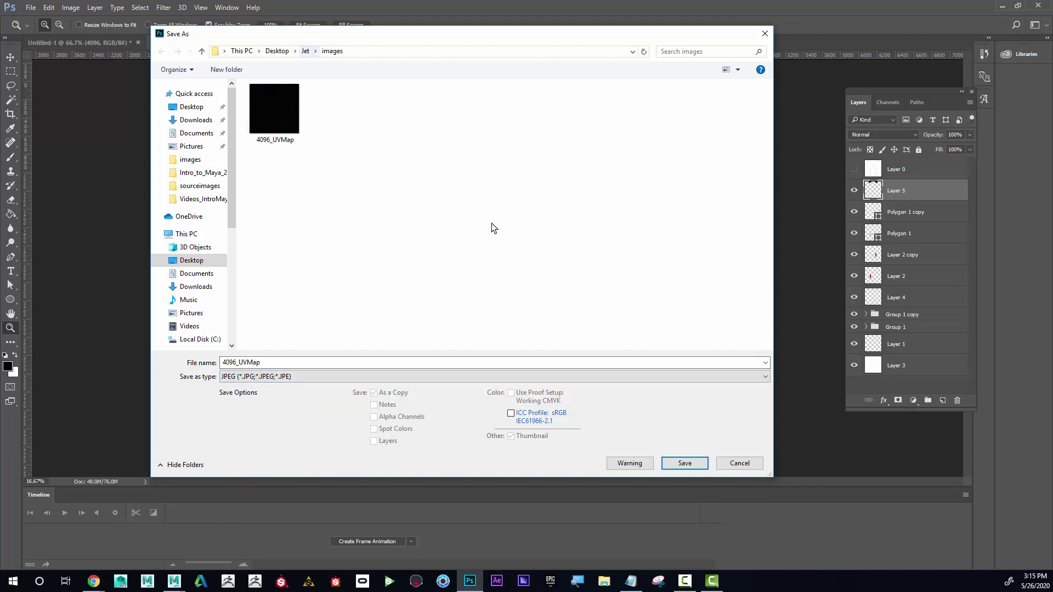
# Step: Choose the Jet project's sourceimages folder as save location and take the existing Color_02_Practice file name as the base
pyautogui.click(305, 51)
pyautogui.click(279, 239)
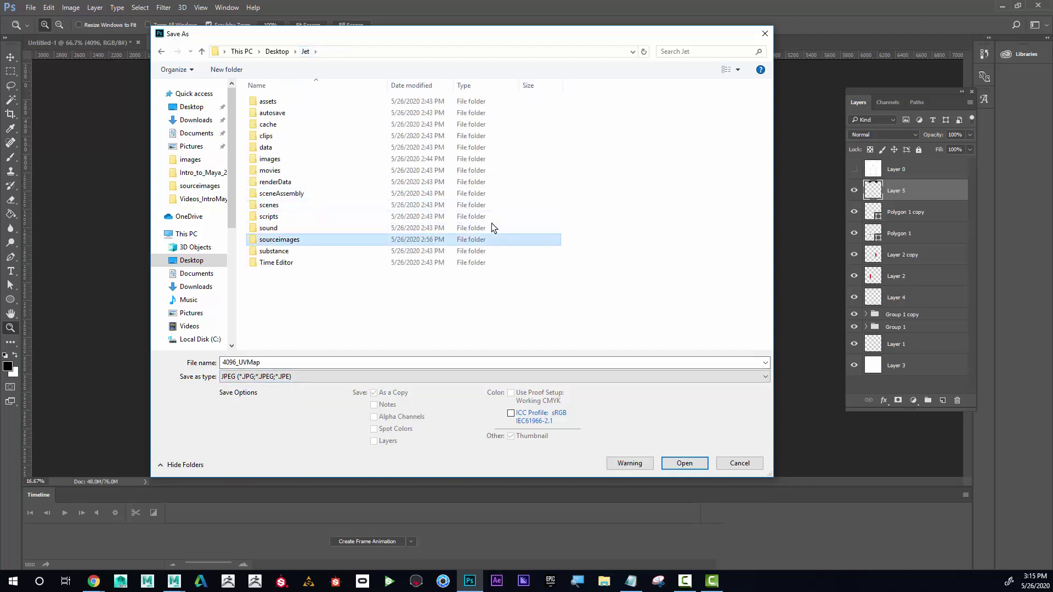
pyautogui.doubleClick(279, 239)
pyautogui.click(391, 117)
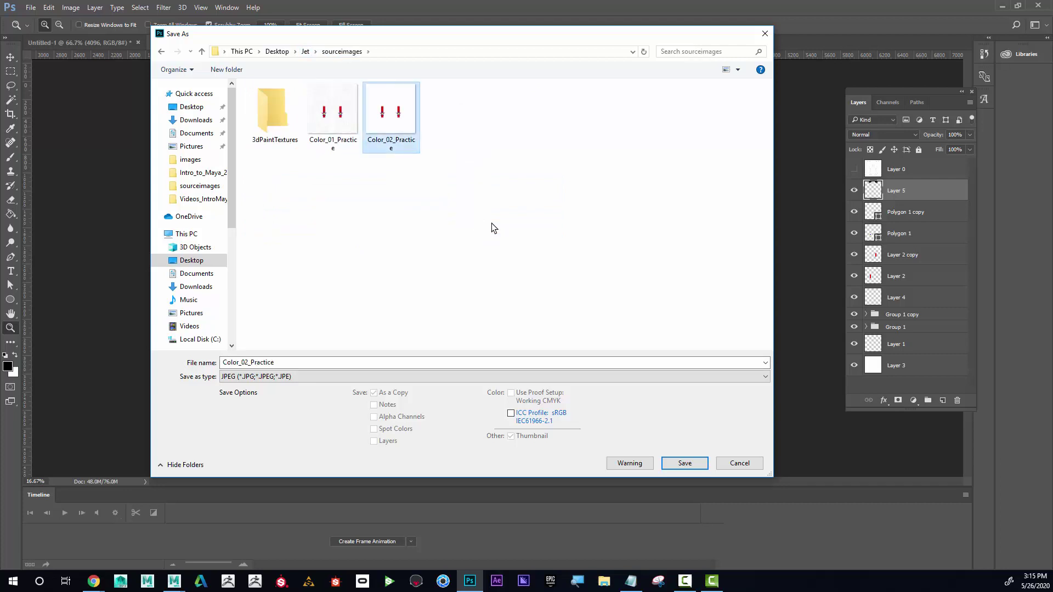
# Step: Change the file name to Color_3_Practice and save the JPEG with the offered quality options
pyautogui.click(250, 363)
pyautogui.rightClick(248, 362)
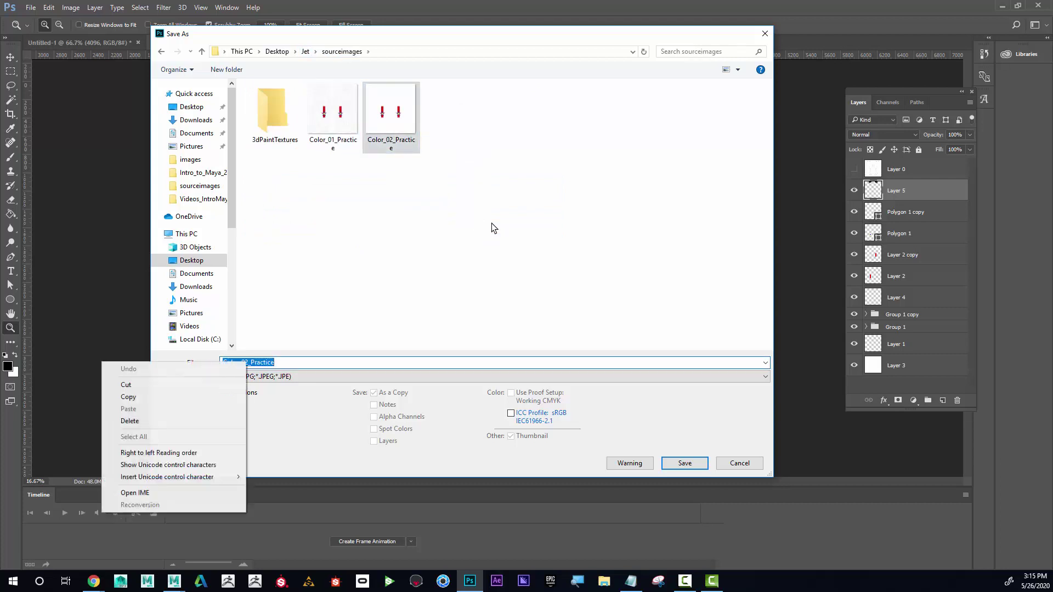
pyautogui.click(250, 362)
pyautogui.hotkey('shift', 'Left')
pyautogui.hotkey('shift', 'Left')
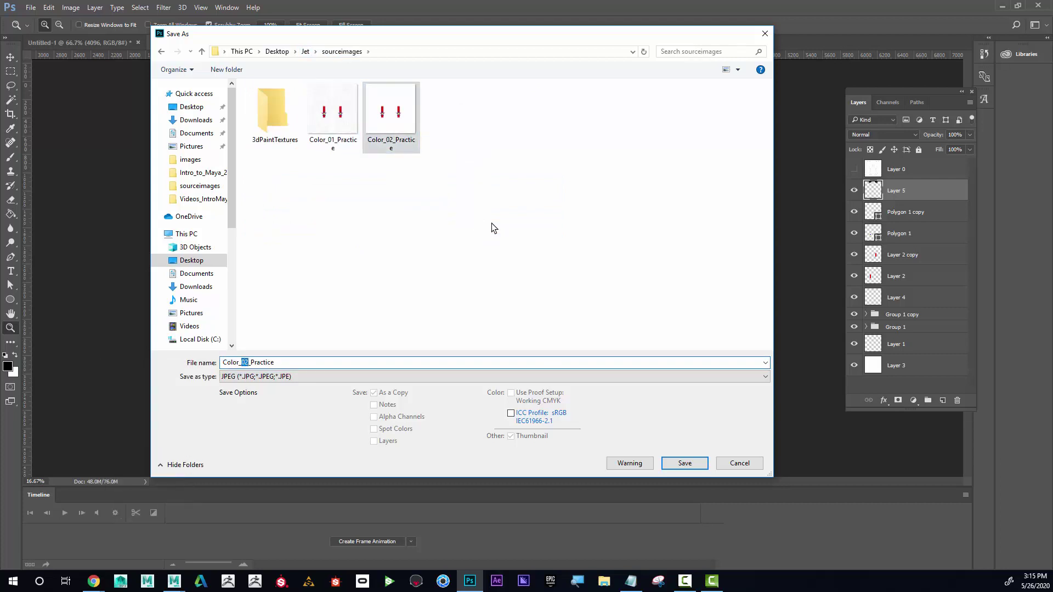
pyautogui.write('3')
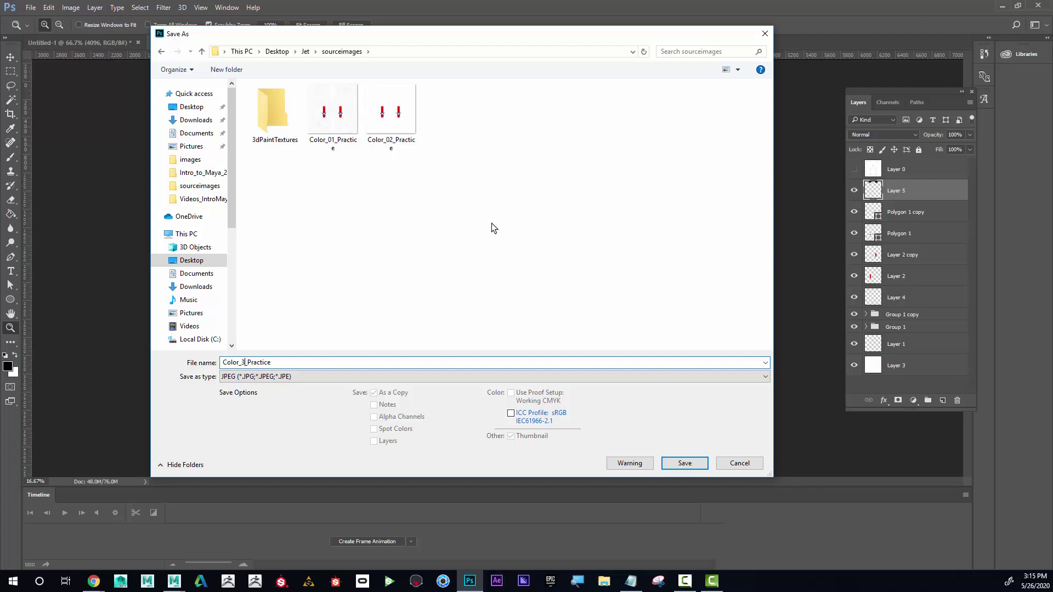
pyautogui.press('Return')
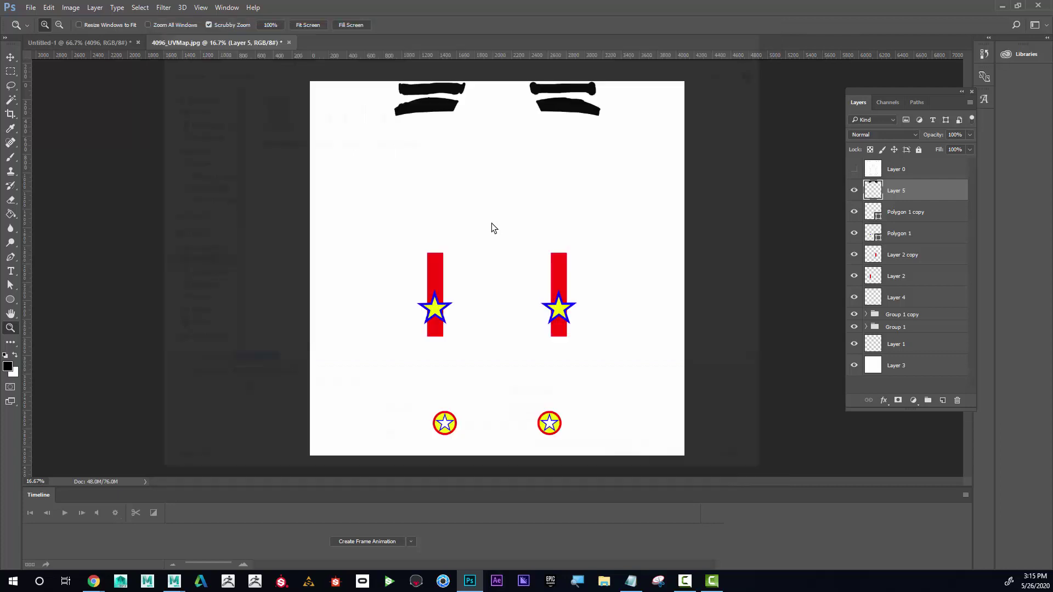
pyautogui.press('Return')
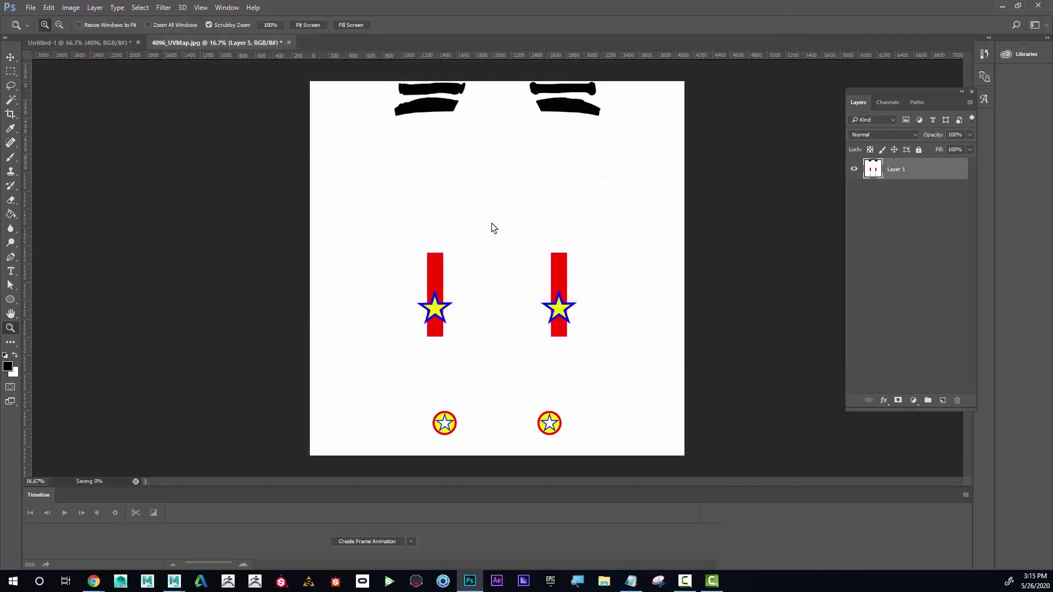
# Step: Switch to Maya and open the file texture attributes of the jet fighter's material
pyautogui.hotkey('alt', 'Tab')
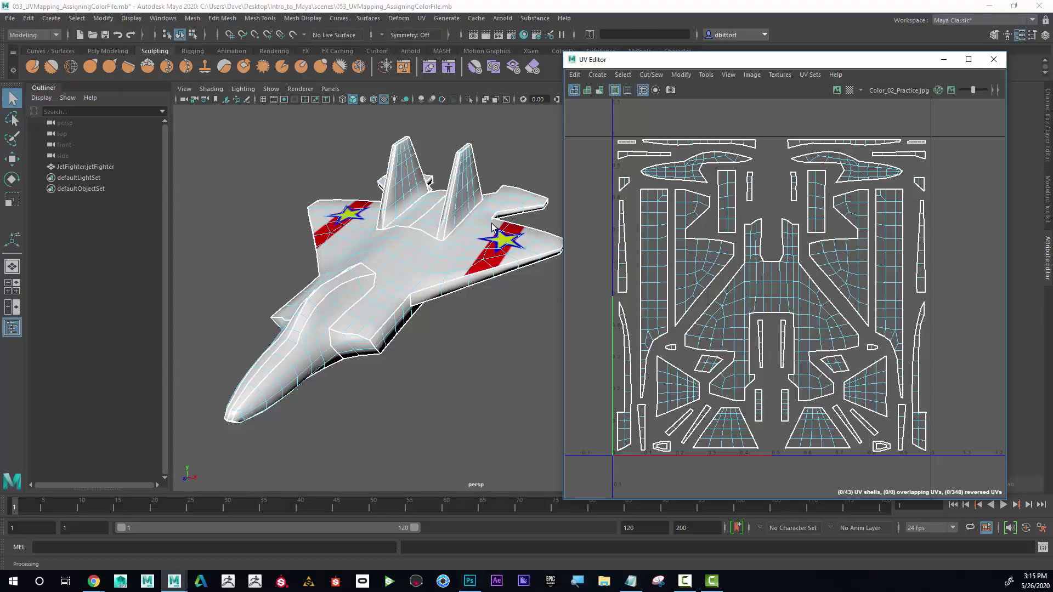
pyautogui.rightClick(492, 227)
pyautogui.moveTo(389, 528)
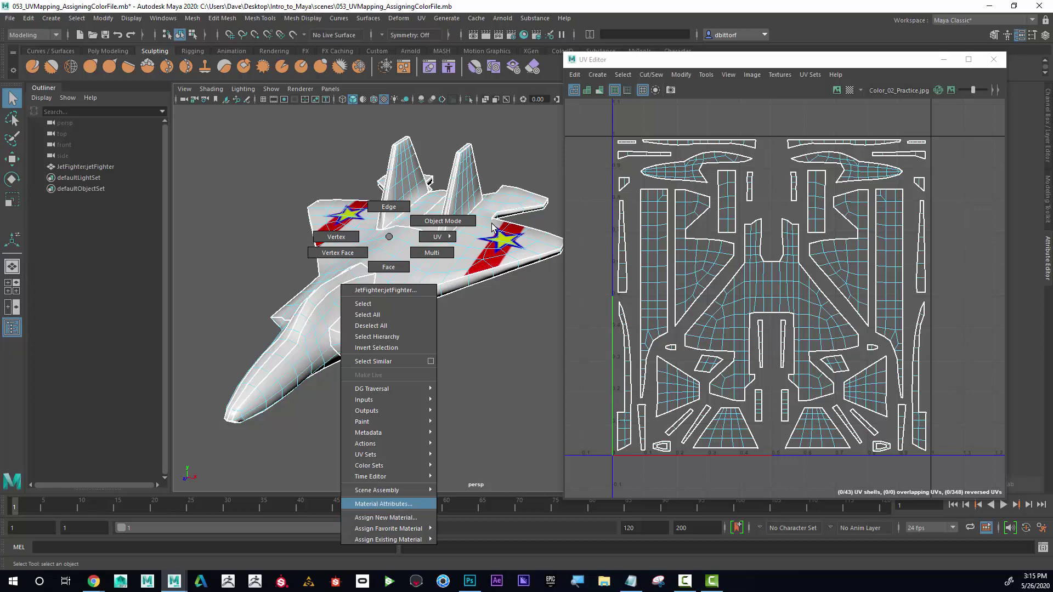
pyautogui.click(383, 503)
pyautogui.click(492, 227)
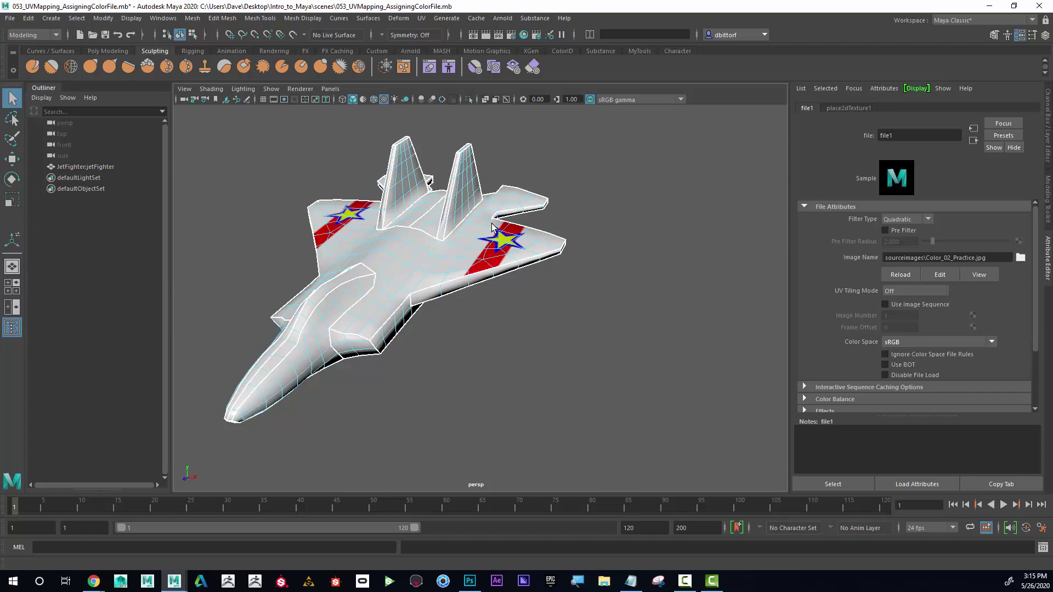
# Step: Load Color_3_Practice.jpg from sourceimages as the file texture's image
pyautogui.click(1019, 257)
pyautogui.moveTo(731, 58); pyautogui.dragTo(642, 58)
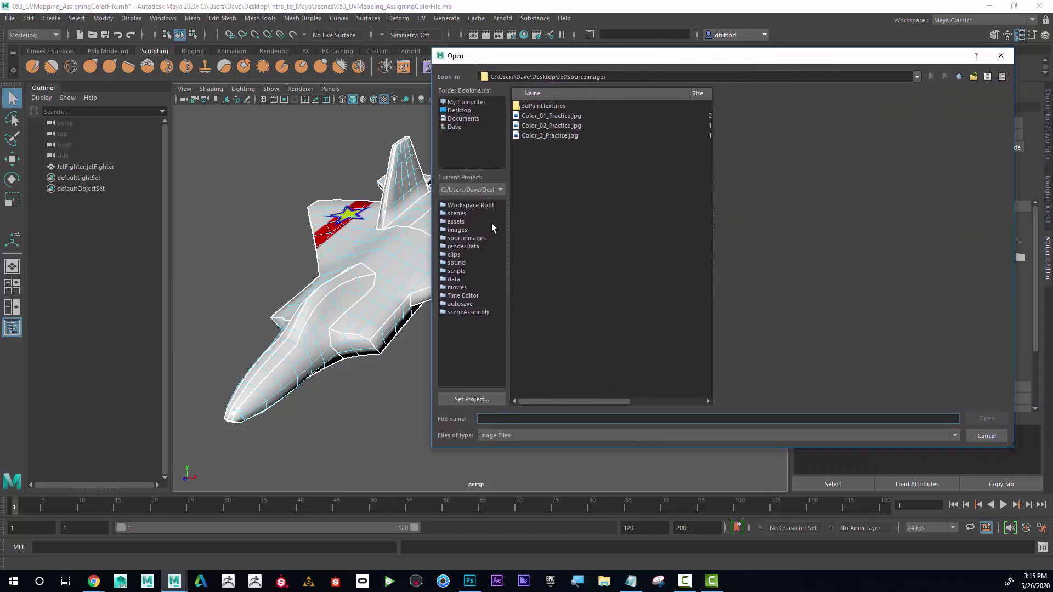
pyautogui.click(549, 135)
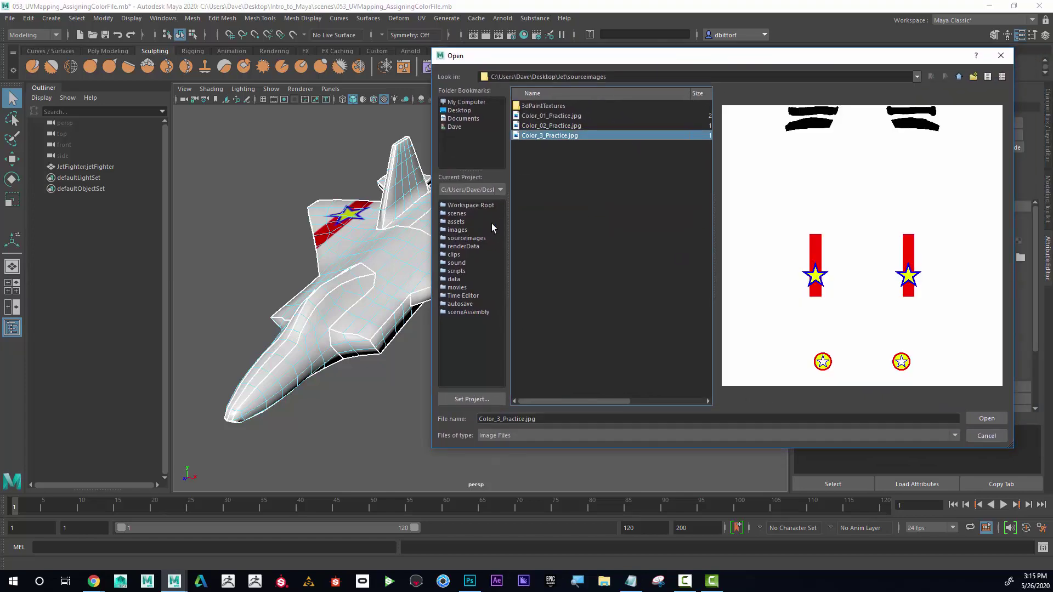
pyautogui.press('Return')
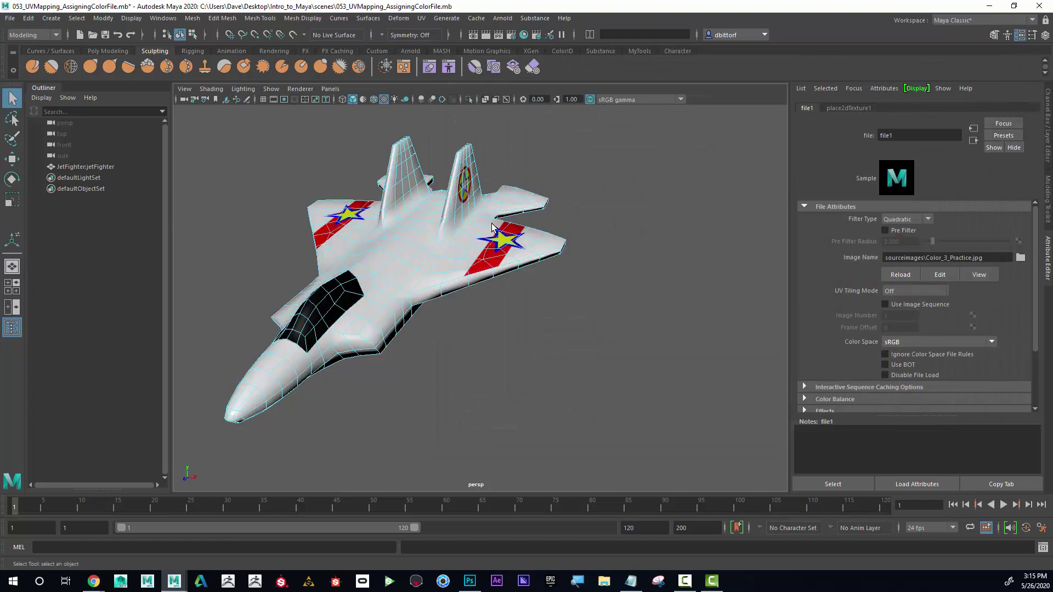
# Step: Return the jet fighter to Object Mode and inspect the new texture on the model
pyautogui.rightClick(393, 272)
pyautogui.click(440, 256)
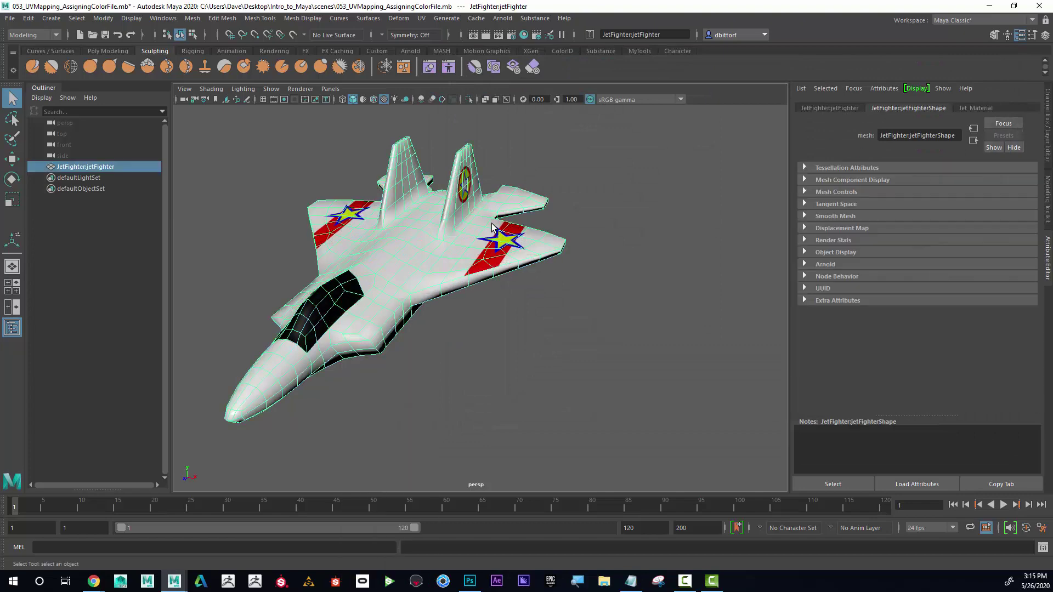
pyautogui.keyDown('alt'); pyautogui.moveTo(440, 256); pyautogui.dragTo(492, 227); pyautogui.keyUp('alt')
pyautogui.click(492, 224)
pyautogui.click(492, 228)
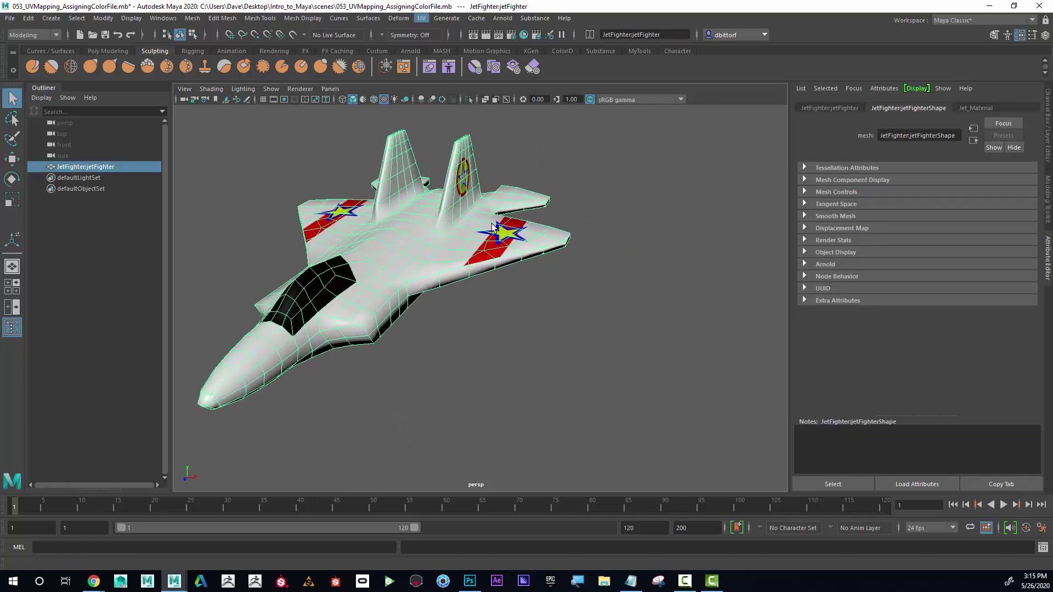
# Step: Open the UV Editor and display the texture image behind the jet's UV shells to compare it with the model
pyautogui.click(421, 19)
pyautogui.click(439, 38)
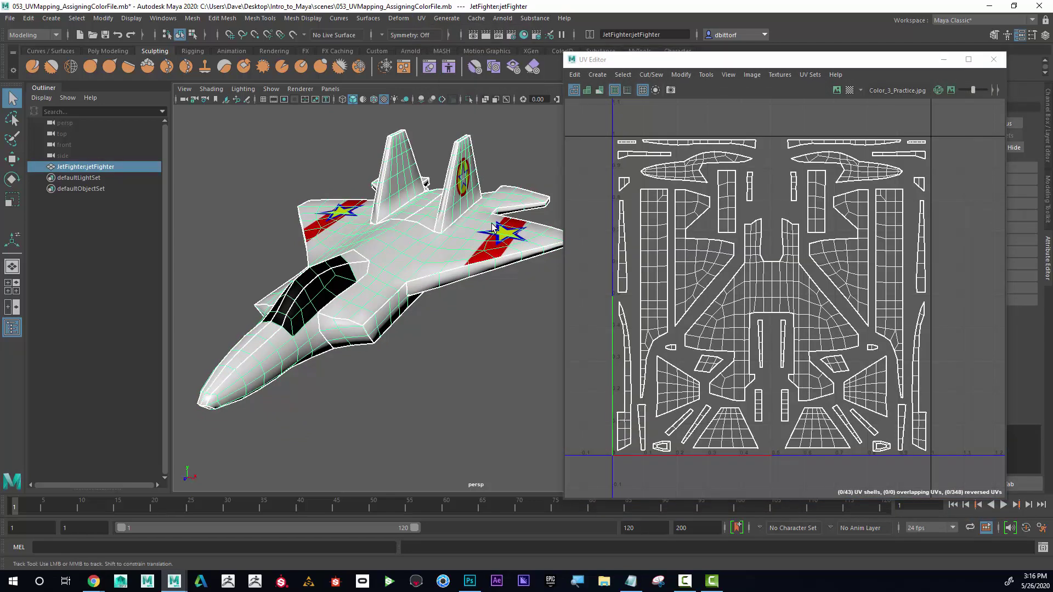
pyautogui.moveTo(492, 228); pyautogui.dragTo(492, 227)
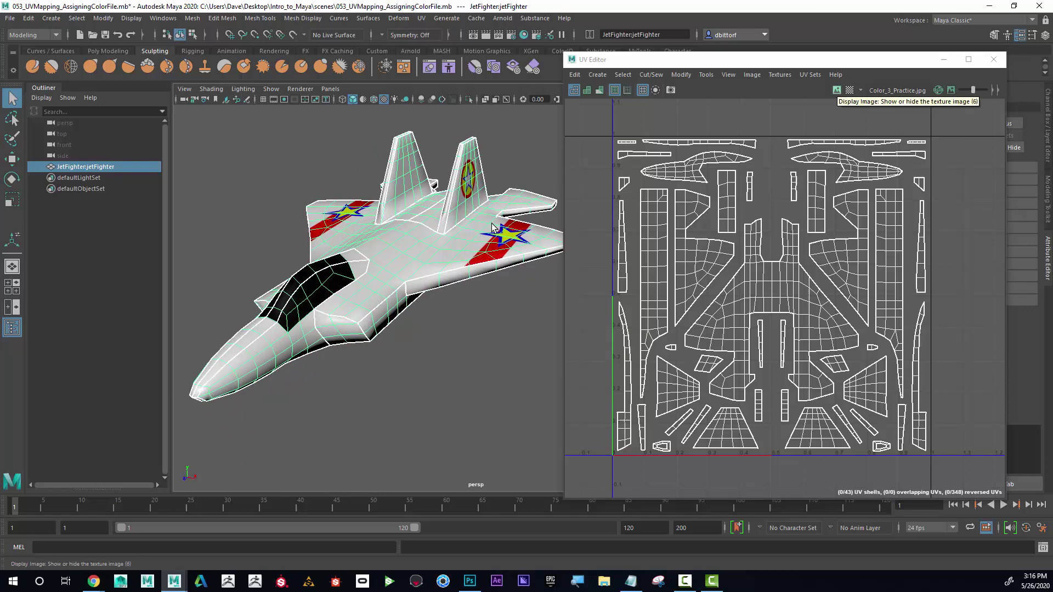
pyautogui.click(836, 90)
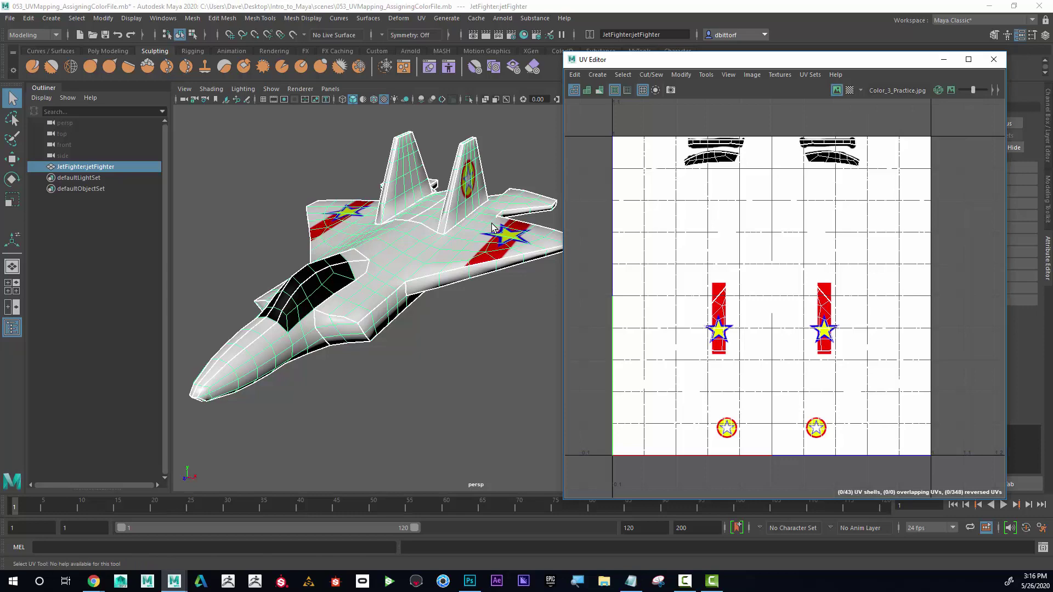
pyautogui.press('6')
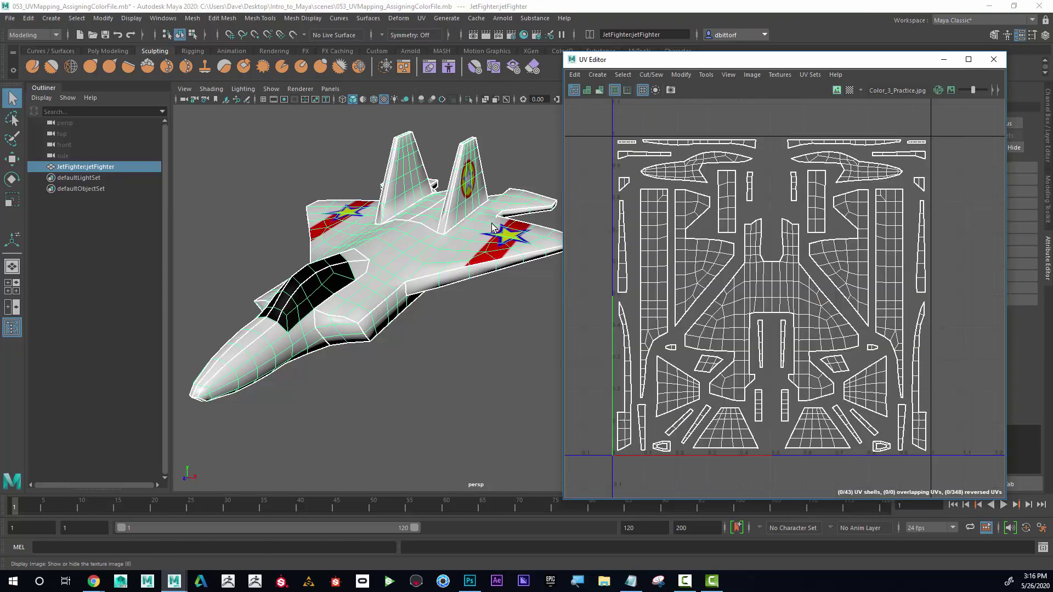
pyautogui.press('6')
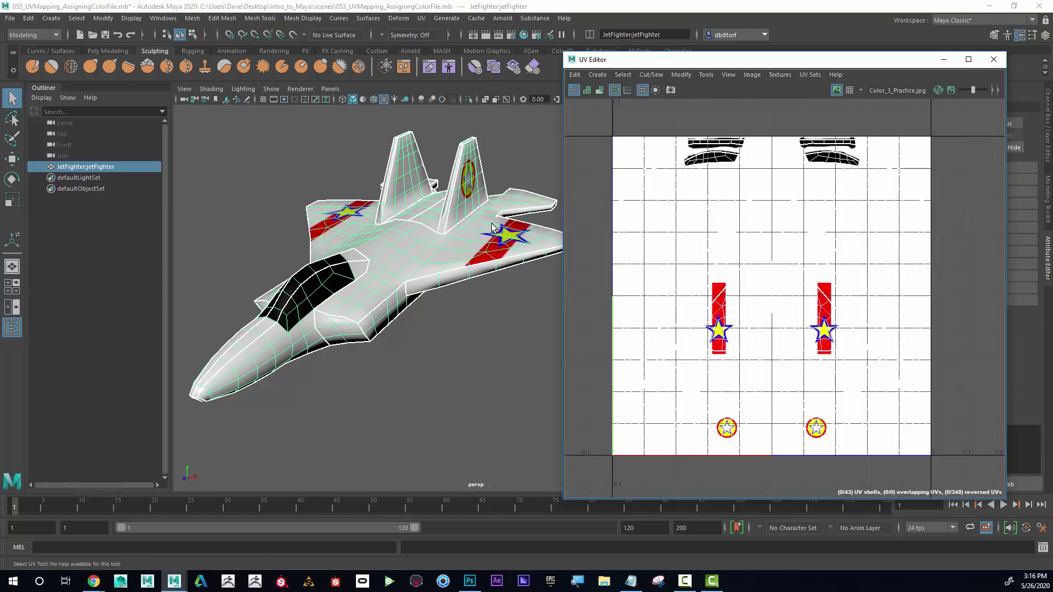
pyautogui.scroll(2, 705, 211)
pyautogui.scroll(-2, 705, 212)
pyautogui.scroll(1, 705, 212)
pyautogui.moveTo(491, 228)
pyautogui.mouseDown()
pyautogui.moveTo(491, 273)
pyautogui.moveTo(493, 228)
pyautogui.mouseUp()
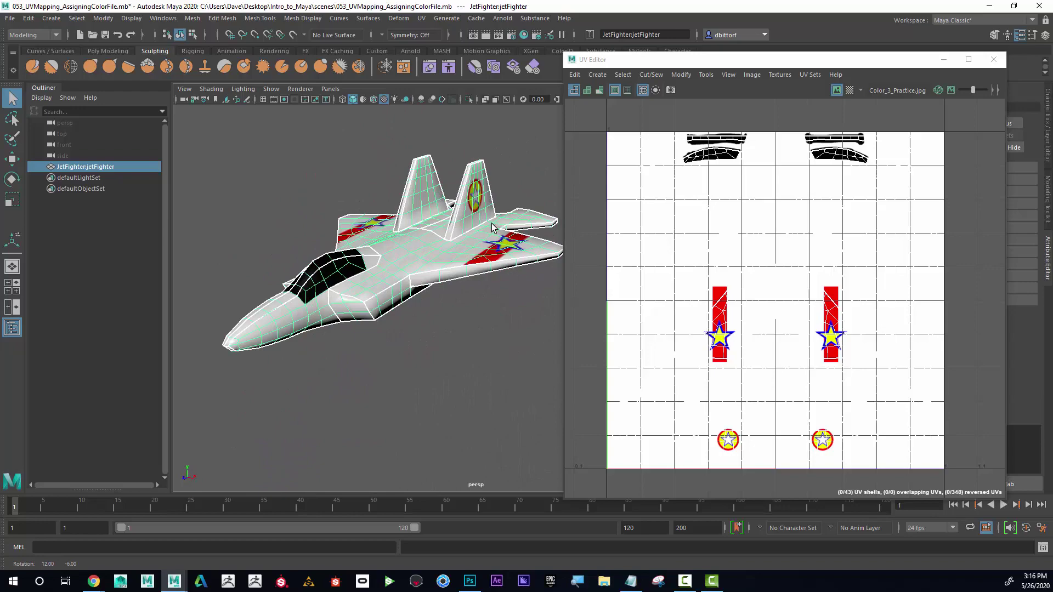